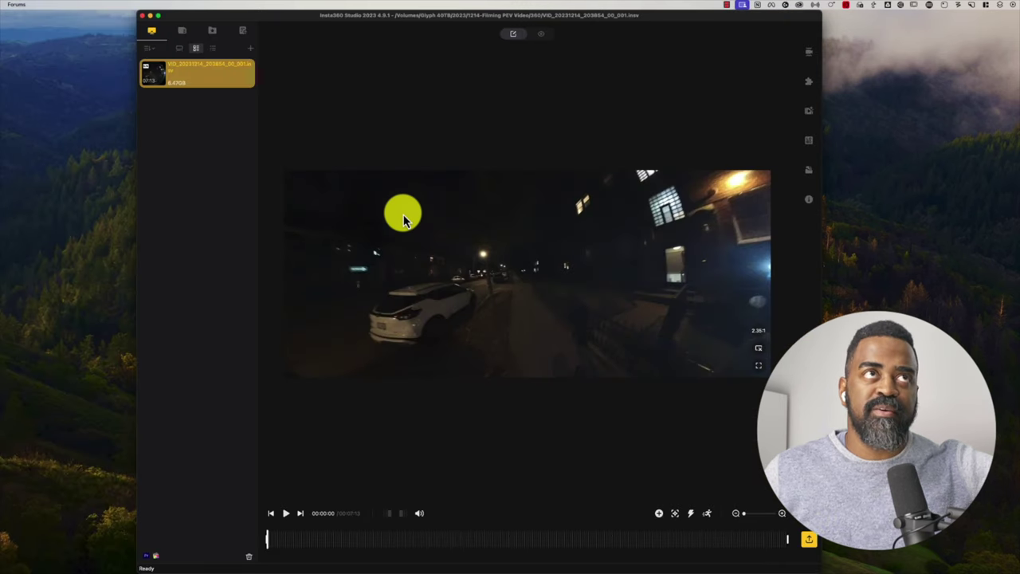
Turn the 360 view toward the rider and lock tracking onto the rider as the target
left_click_drag(403, 219, 538, 303)
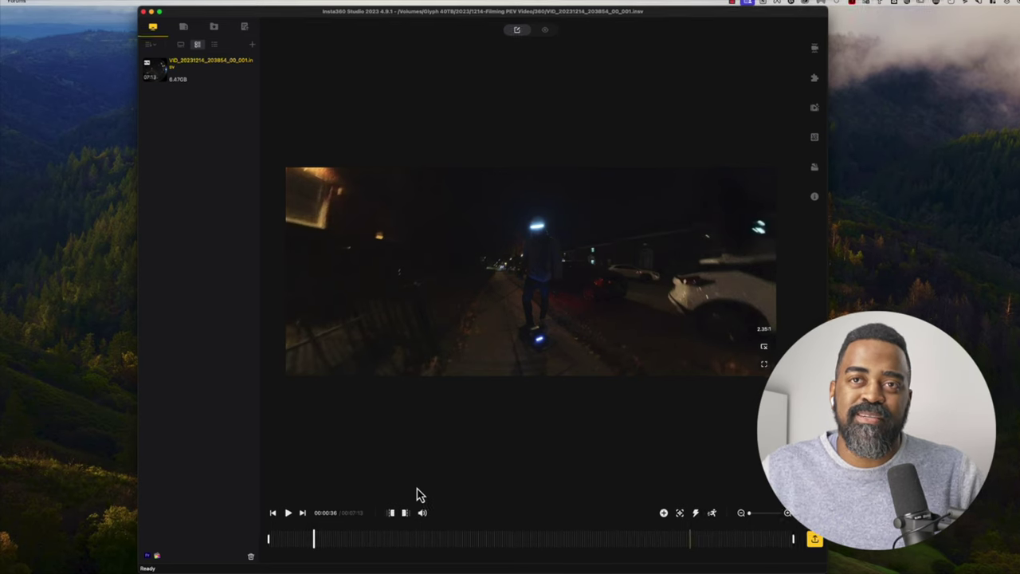
mouse_move(422, 517)
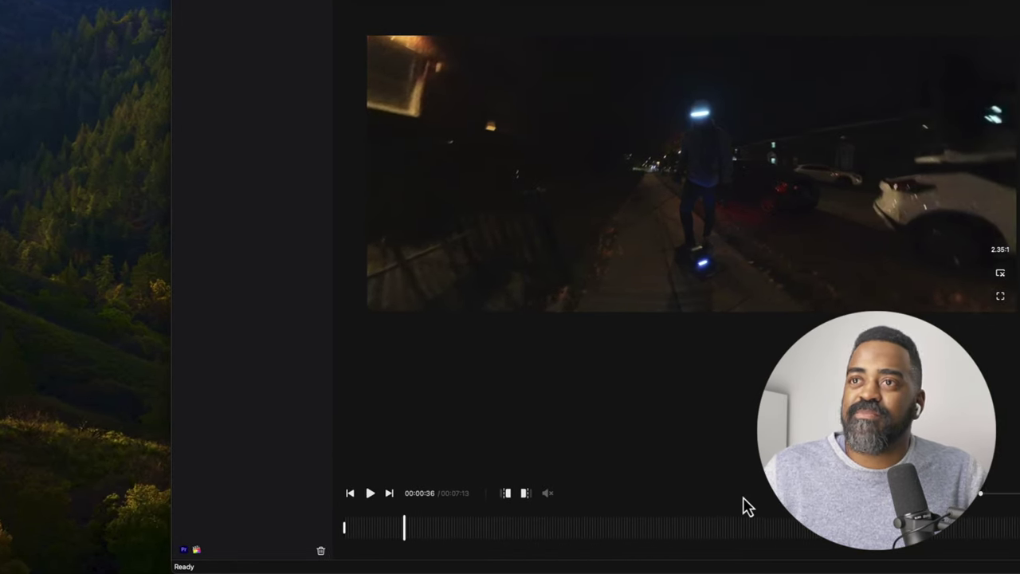
left_click(906, 493)
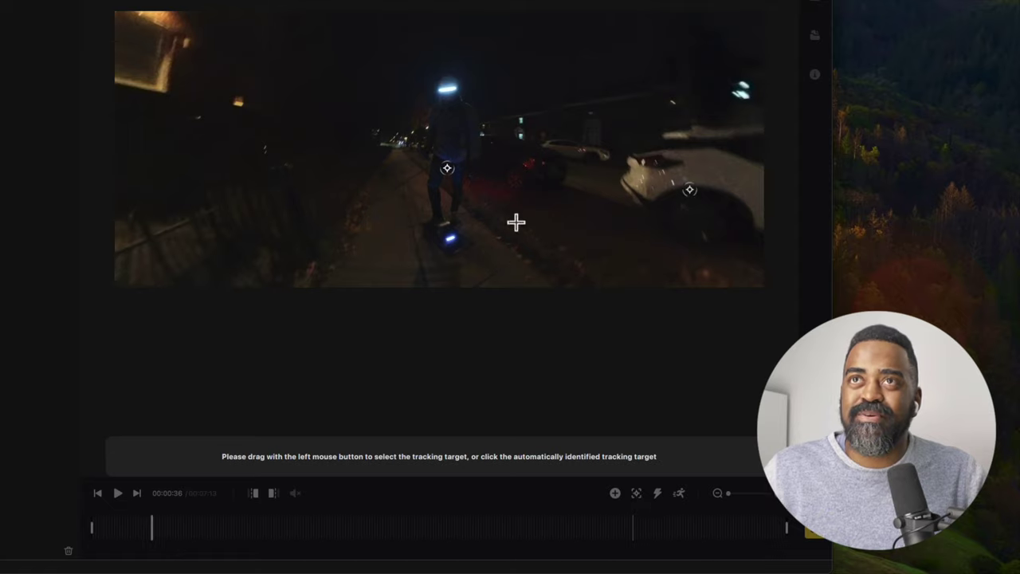
left_click(447, 170)
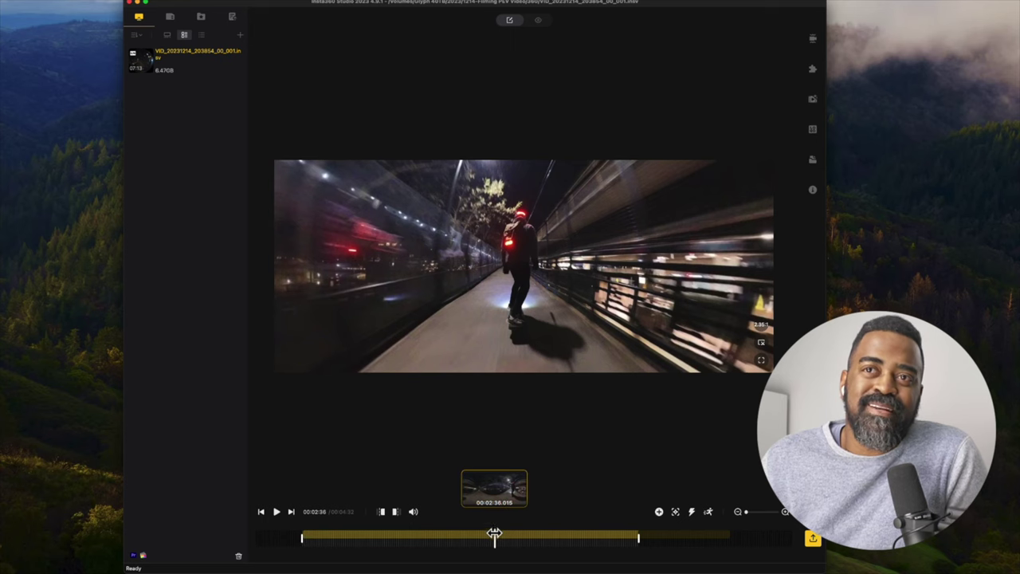
At 02:28, rotate the 360 view to 82.9° and bring up the video export settings
left_click_drag(494, 536, 484, 534)
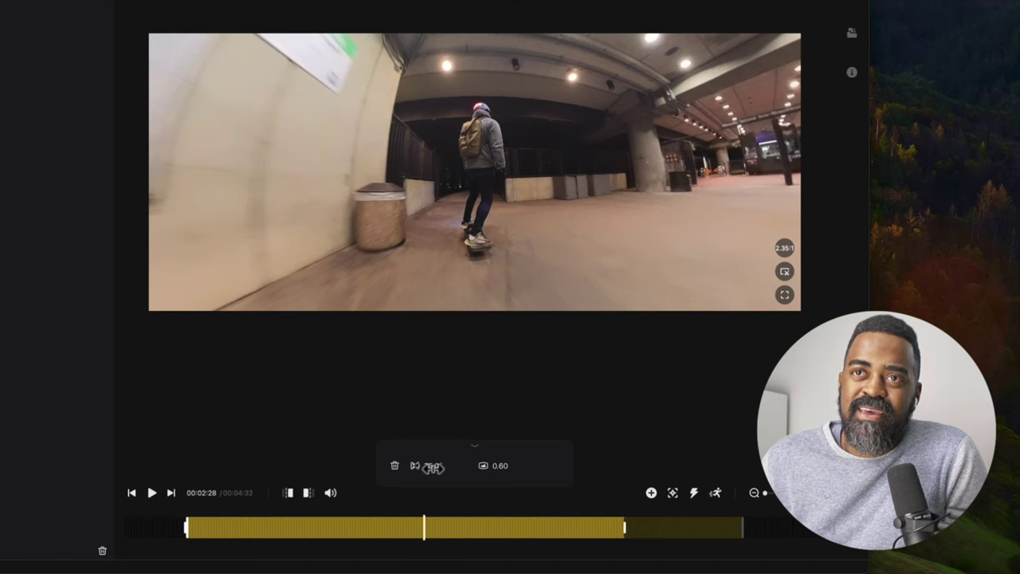
left_click_drag(434, 468, 480, 469)
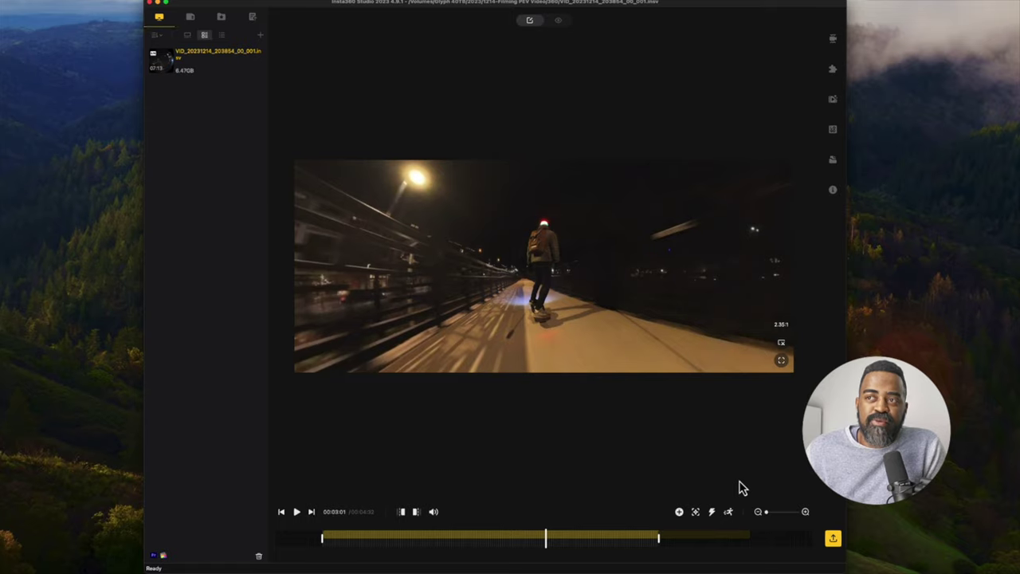
left_click(734, 520)
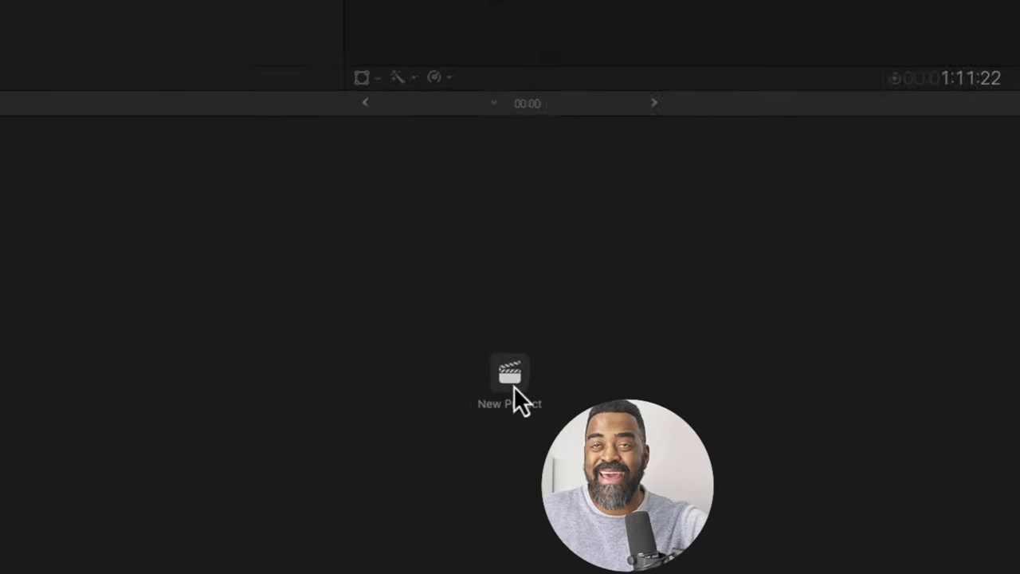
Create the 4K 24p project 'speedometer' and import the three recordings into its event
left_click(513, 437)
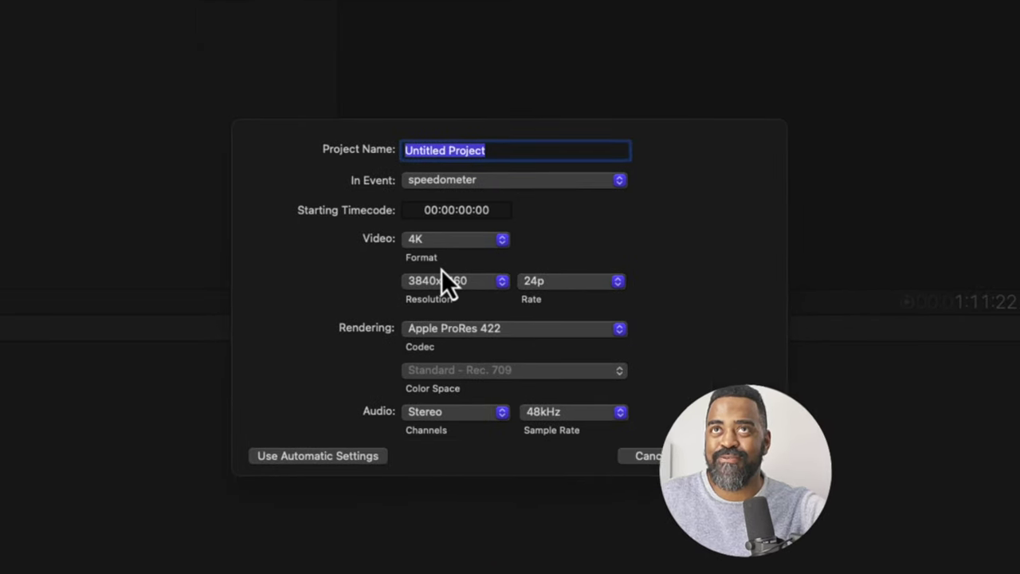
type("speedometer")
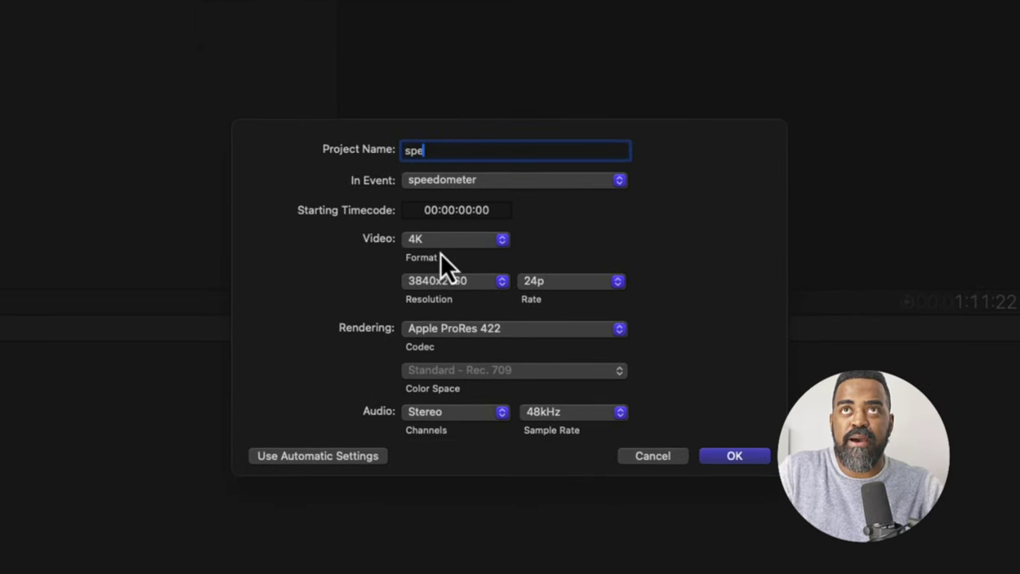
key("Return")
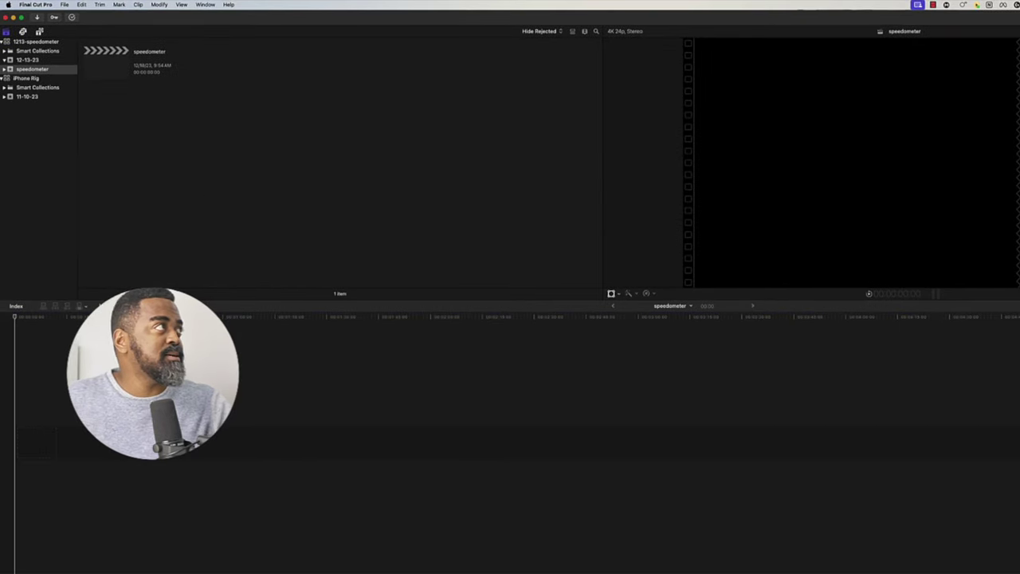
left_click_drag(16, 60, 200, 164)
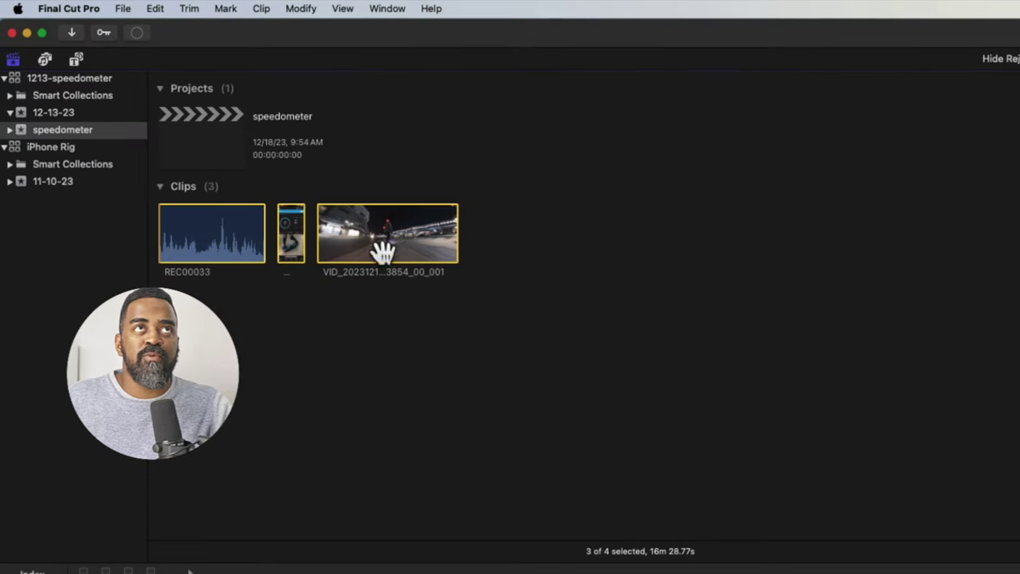
Build multicam clip 'speedometer mc' from the three clips at 4K 3840x2160, 29.97p
right_click(389, 243)
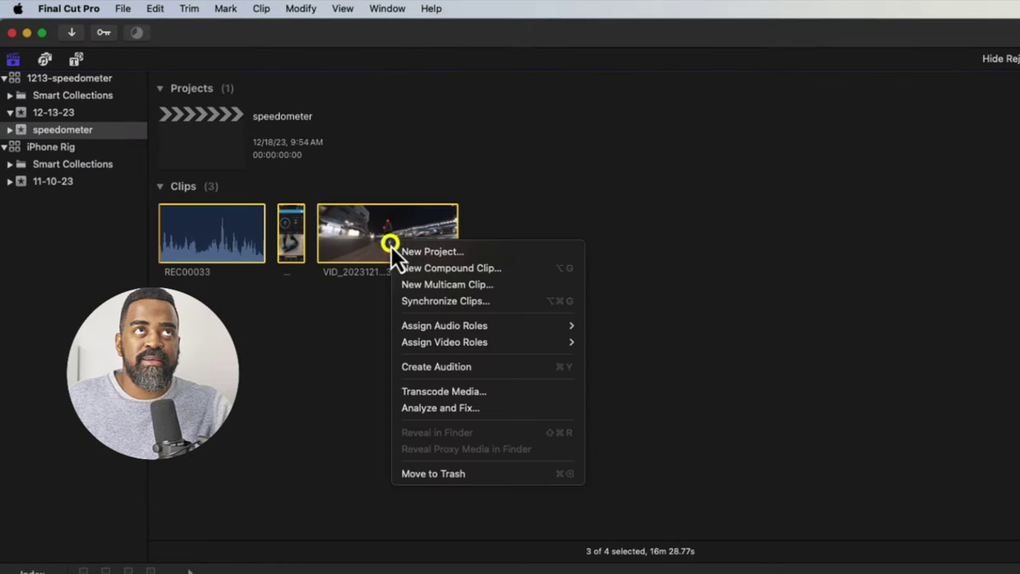
left_click(444, 284)
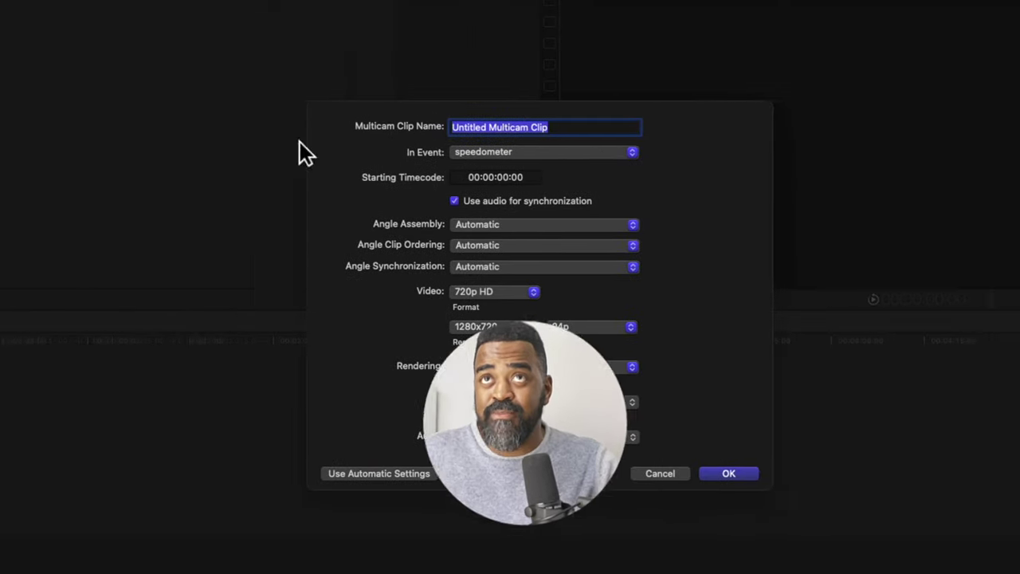
left_click(390, 294)
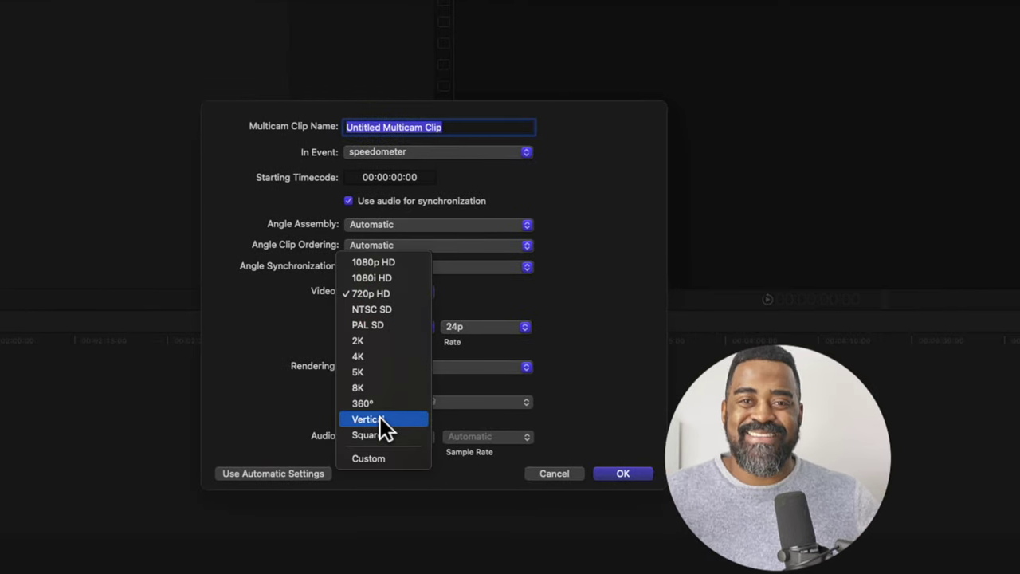
left_click(371, 359)
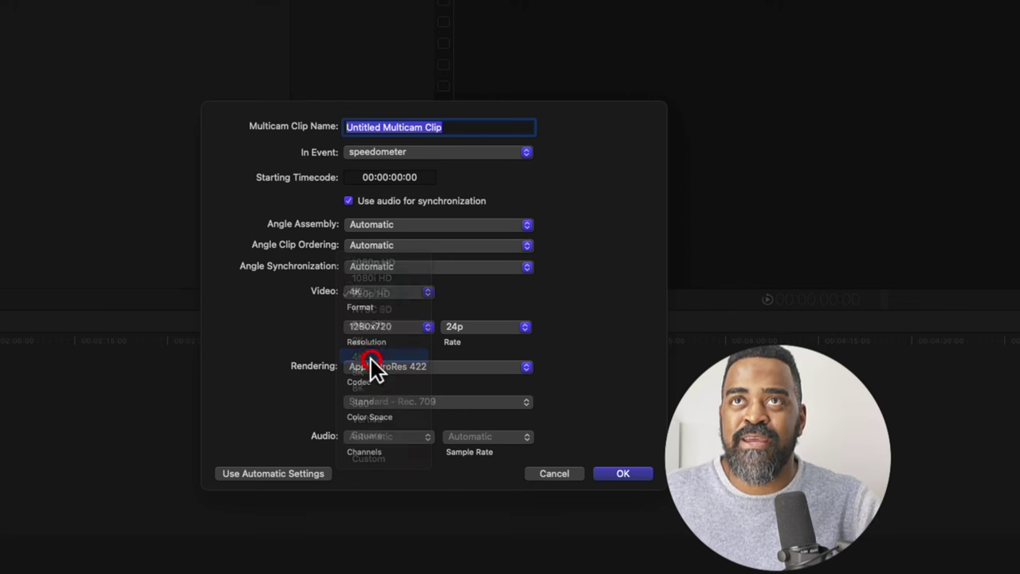
left_click(462, 327)
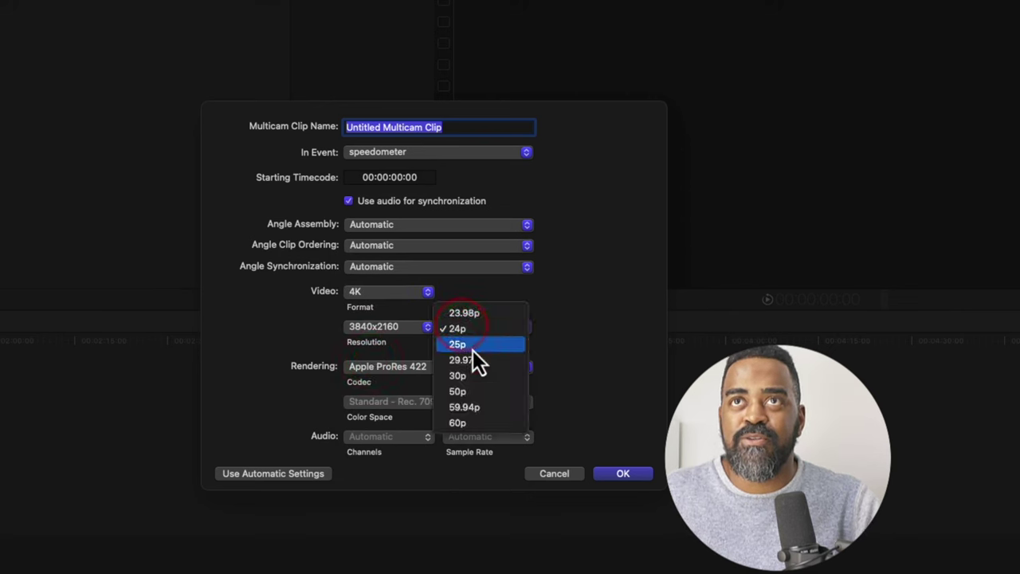
left_click(472, 360)
type("speedometer mc")
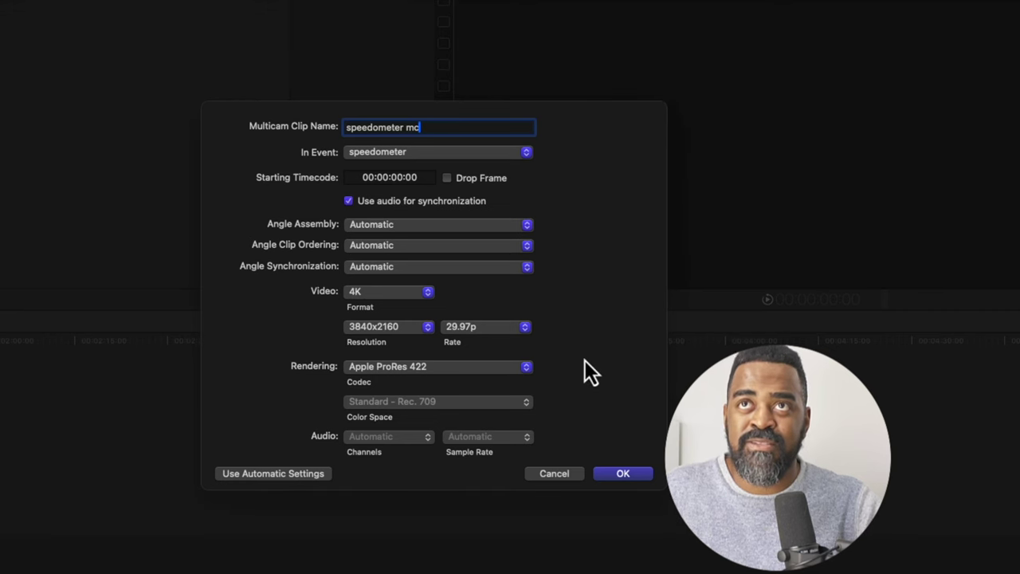
left_click(623, 475)
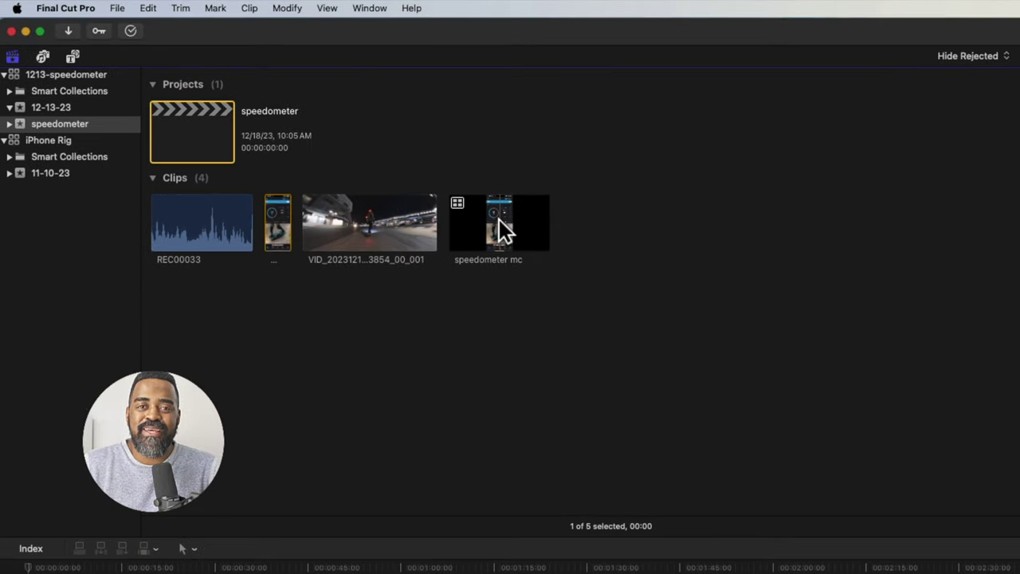
Open speedometer mc in the timeline and preview its iPhone recording and 360 video angles
left_click(499, 220)
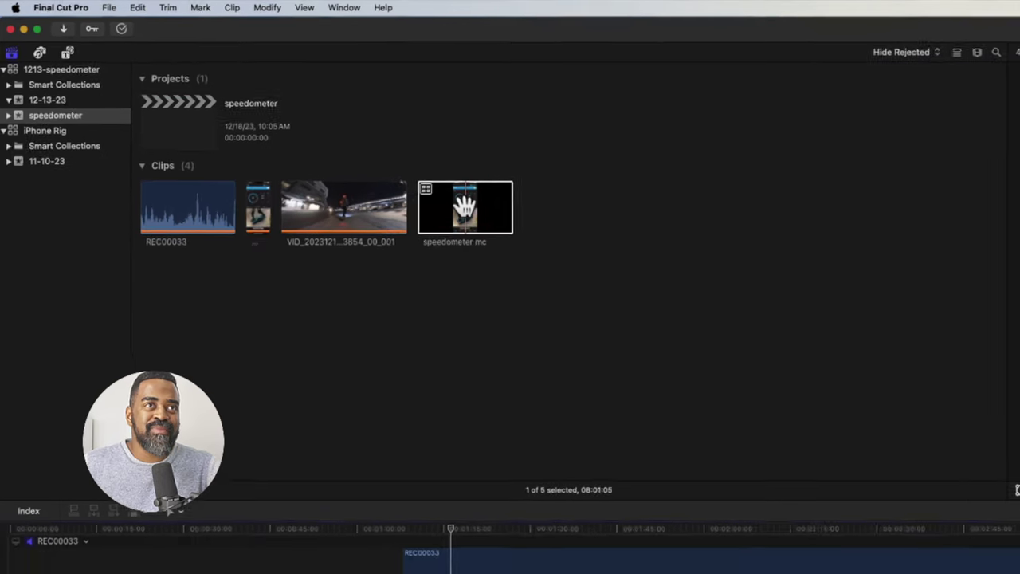
double_click(464, 207)
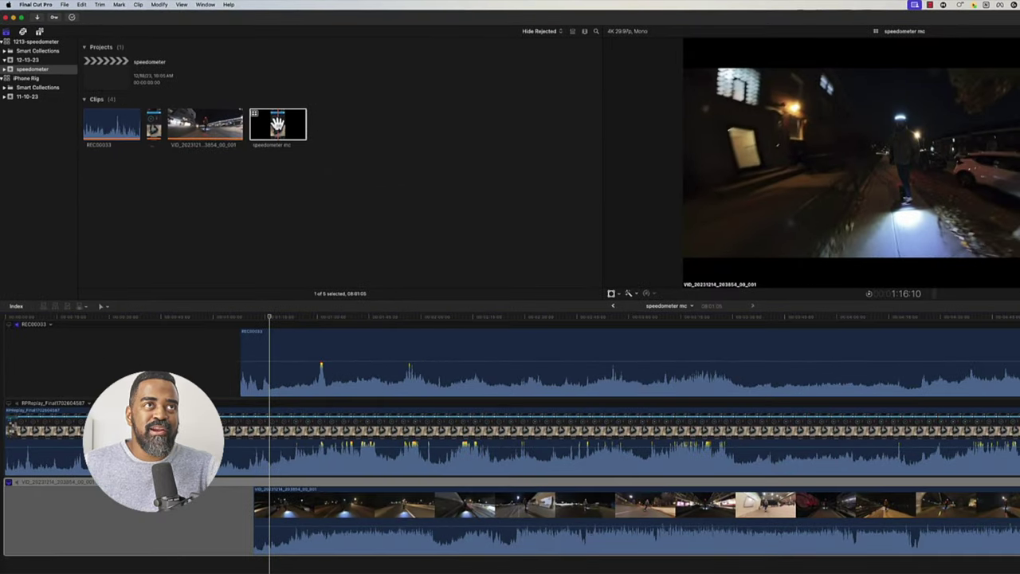
left_click(246, 431)
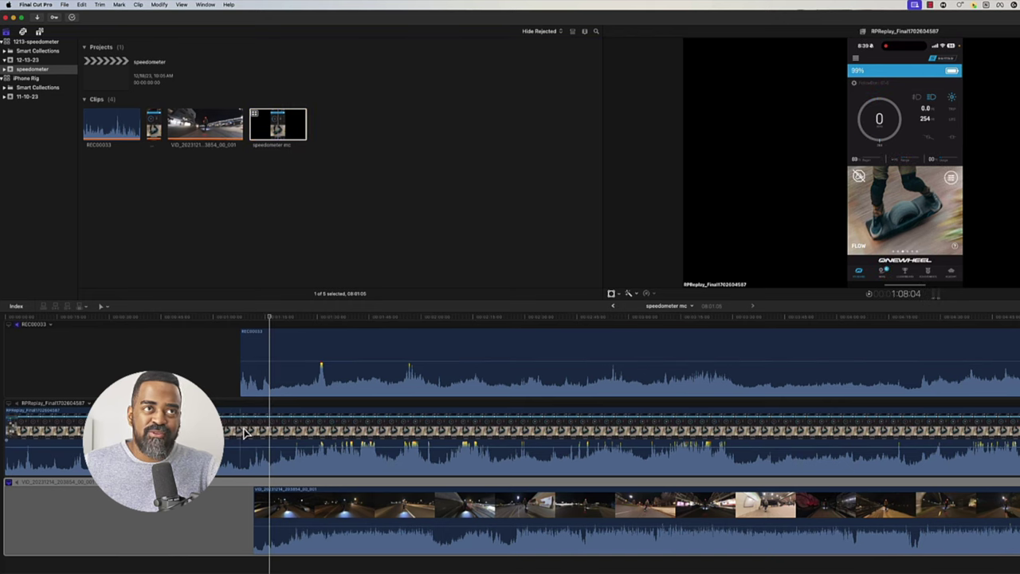
left_click(279, 524)
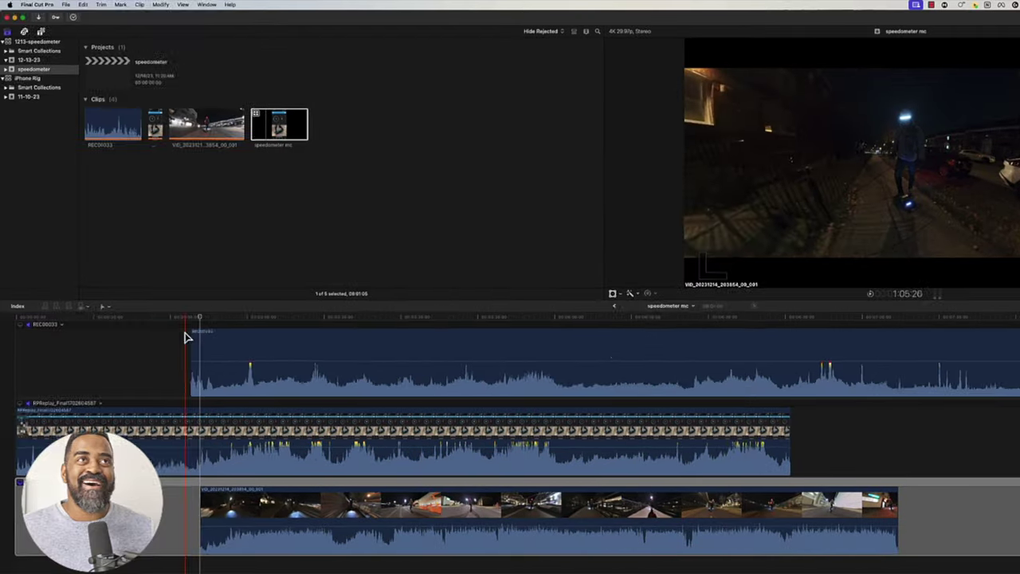
Split the top REC00033 audio clip where the screen recording ends
left_click(189, 316)
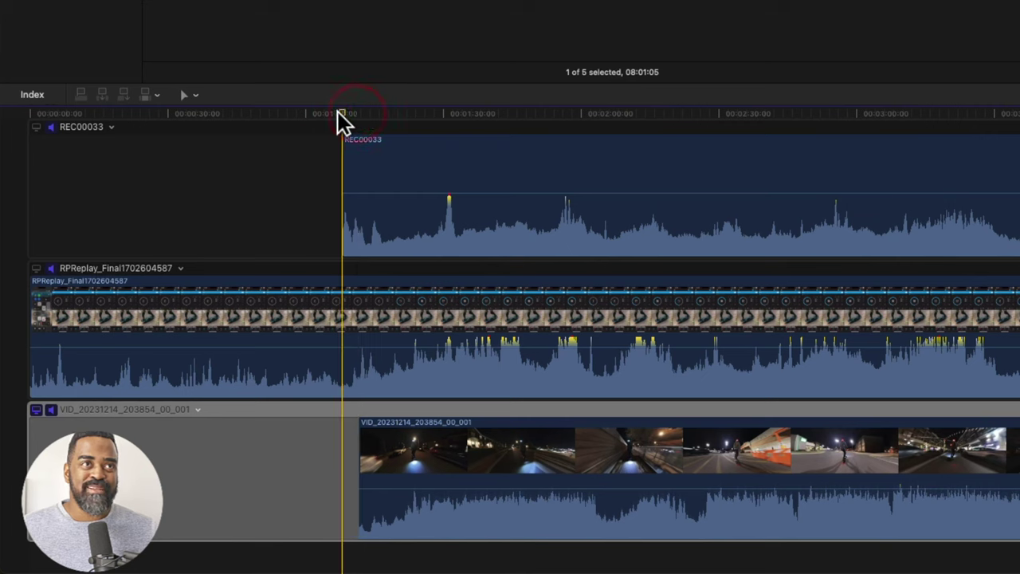
left_click_drag(337, 111, 356, 118)
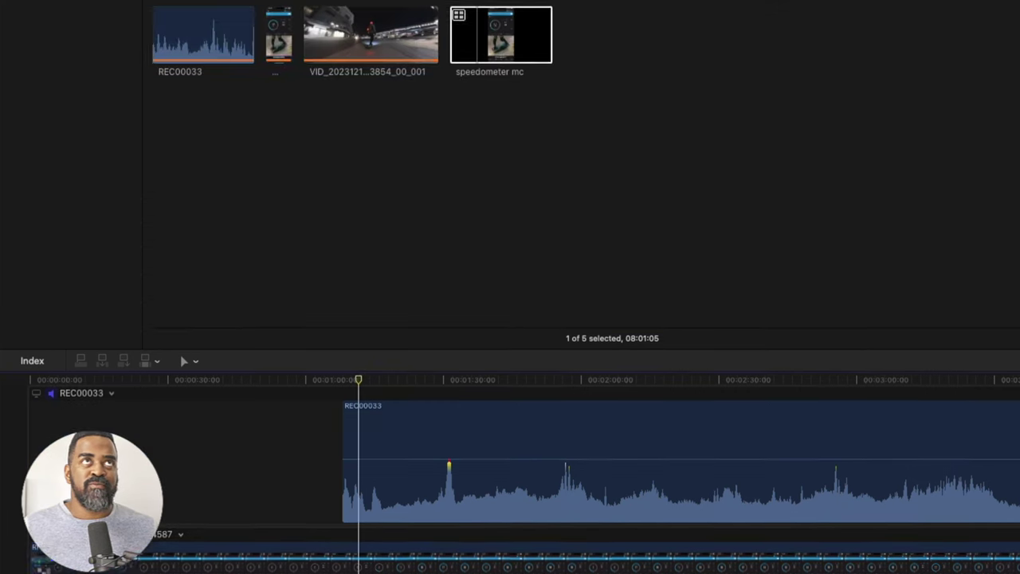
left_click(415, 8)
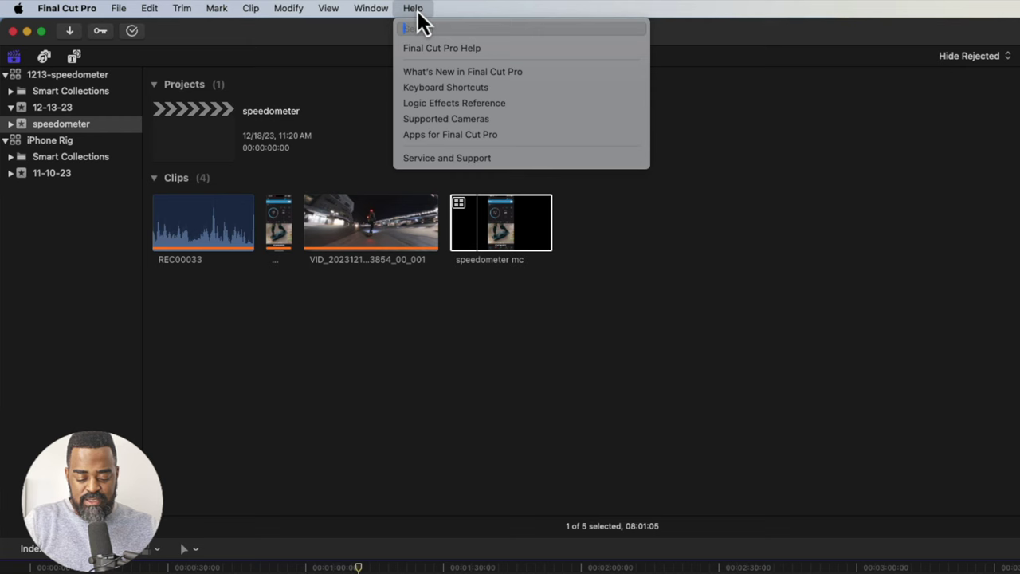
type("blad")
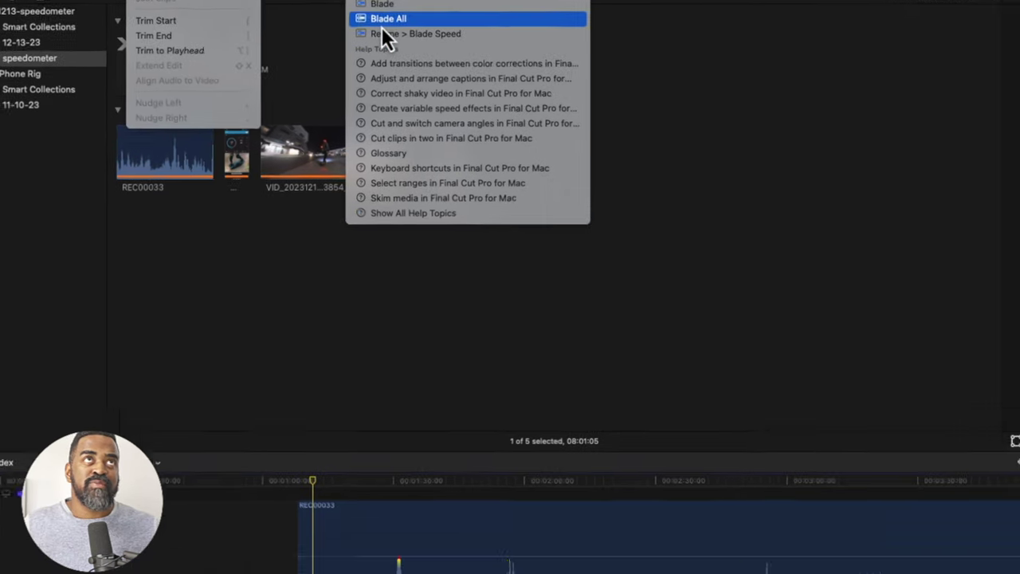
left_click(434, 83)
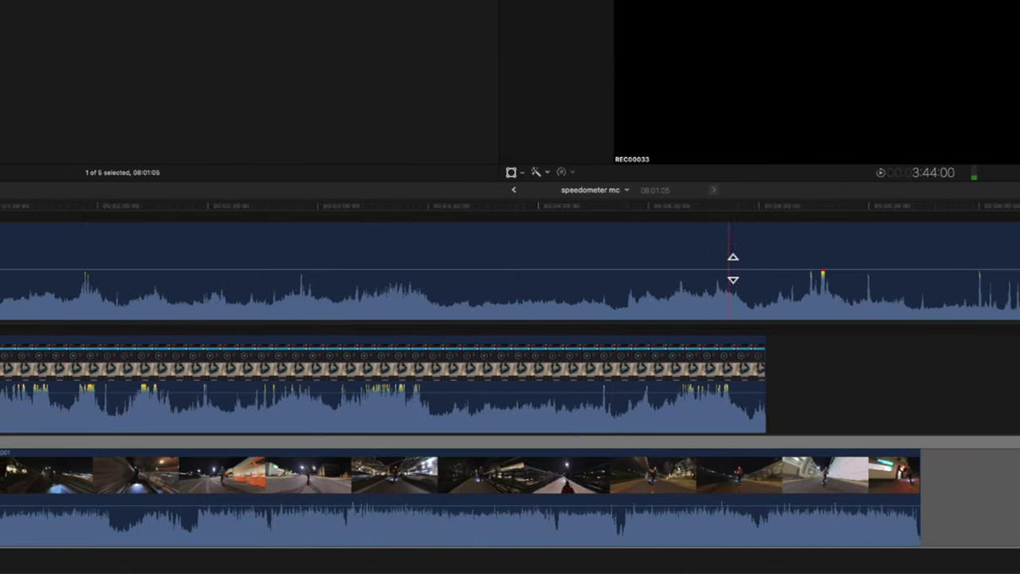
key("Down")
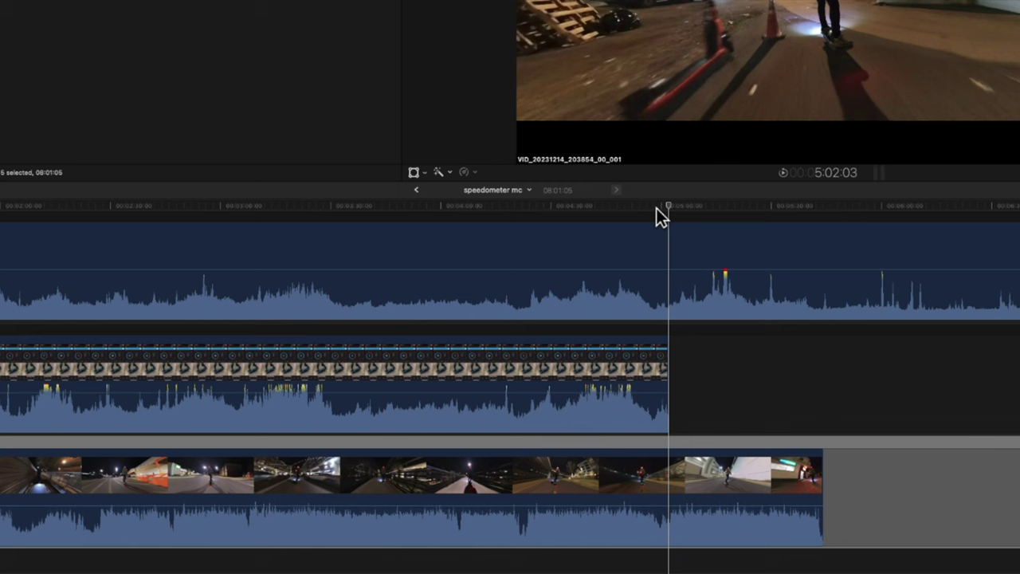
key("alt+b")
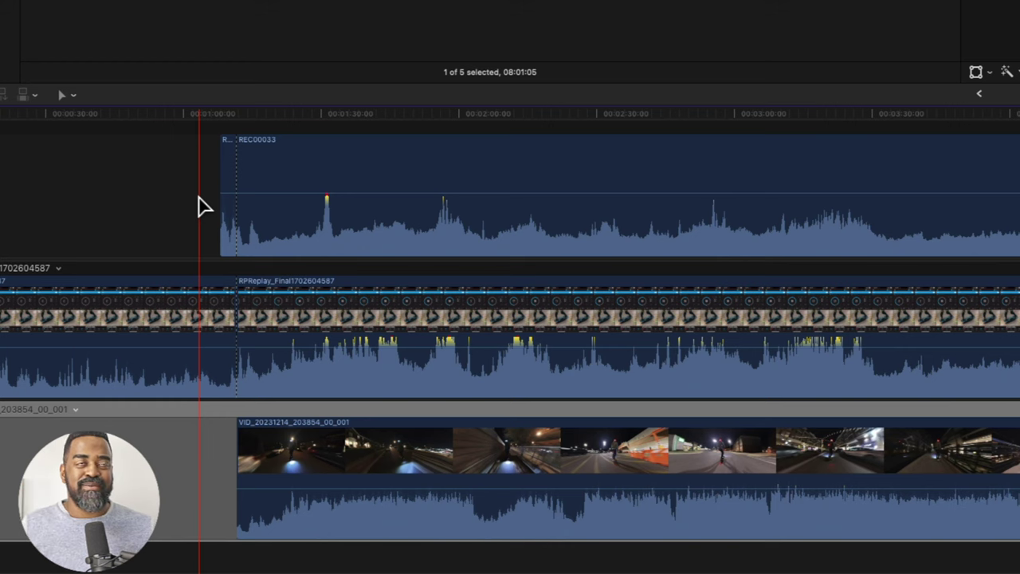
Delete the excess leading and trailing pieces of REC00033, RPReplay and VID
left_click_drag(199, 198, 229, 322)
key("Delete")
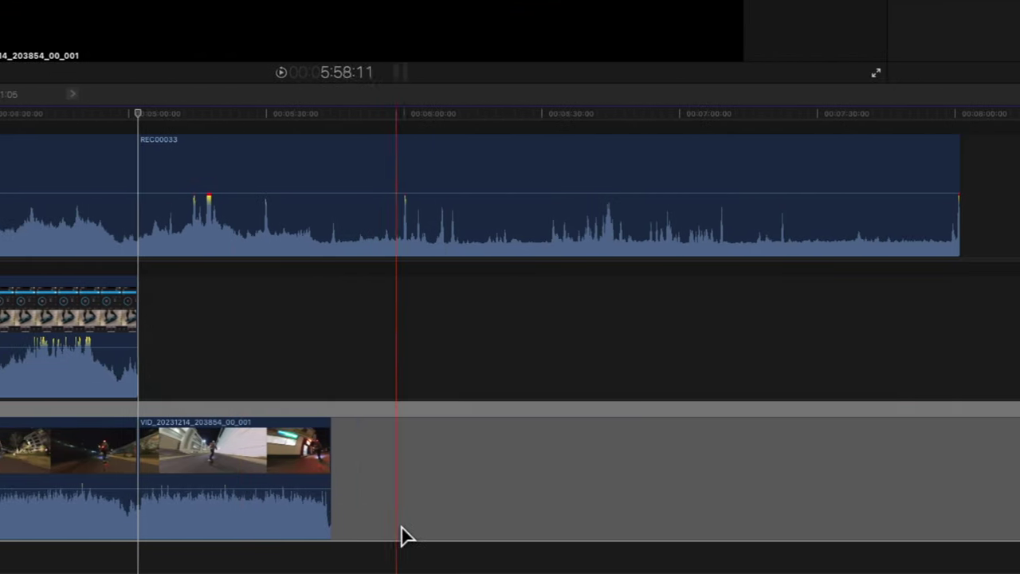
left_click_drag(382, 522, 257, 169)
key("Delete")
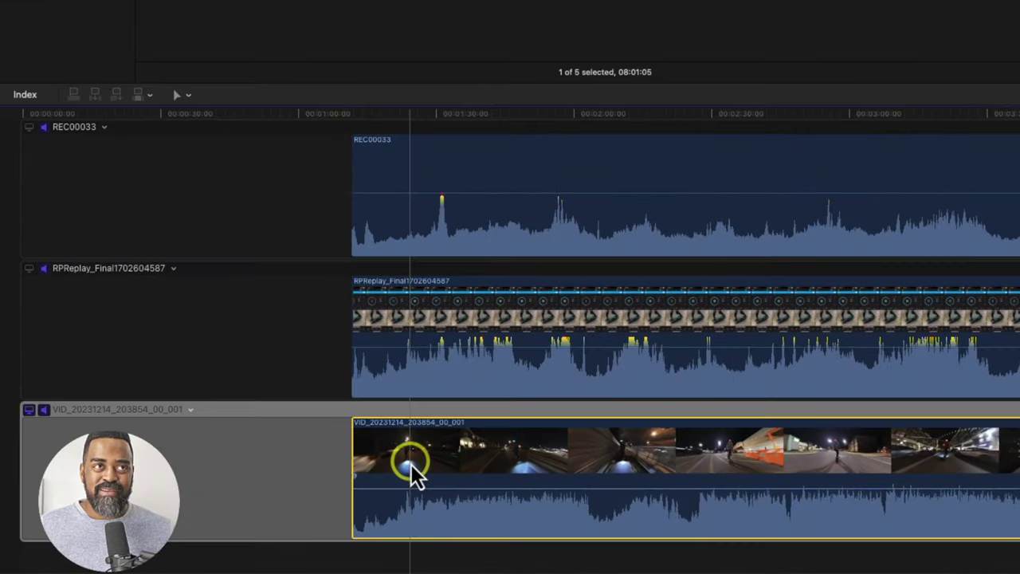
Turn the bottom VID 360 ride clip into a new, named compound clip
right_click(310, 492)
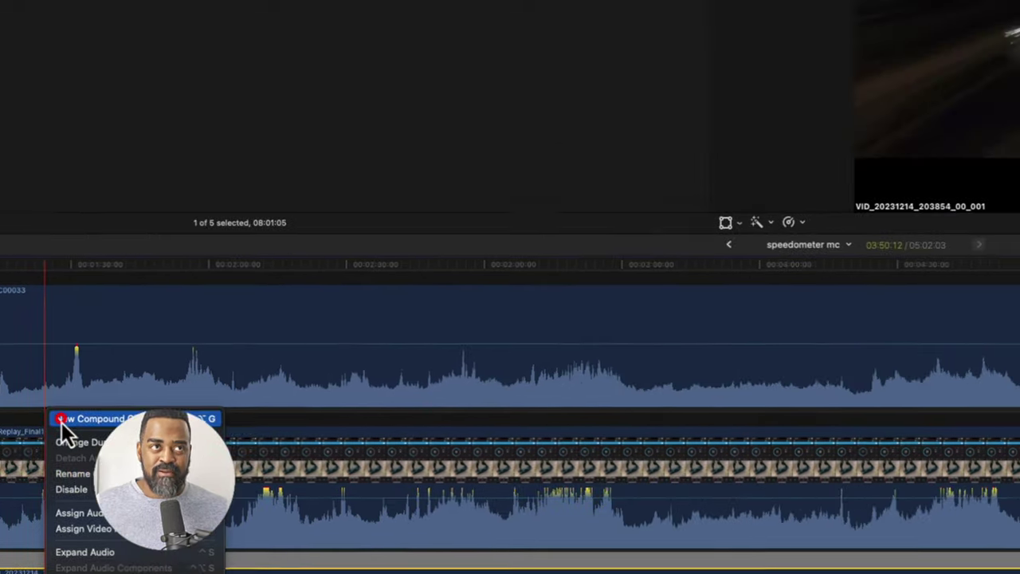
left_click(61, 421)
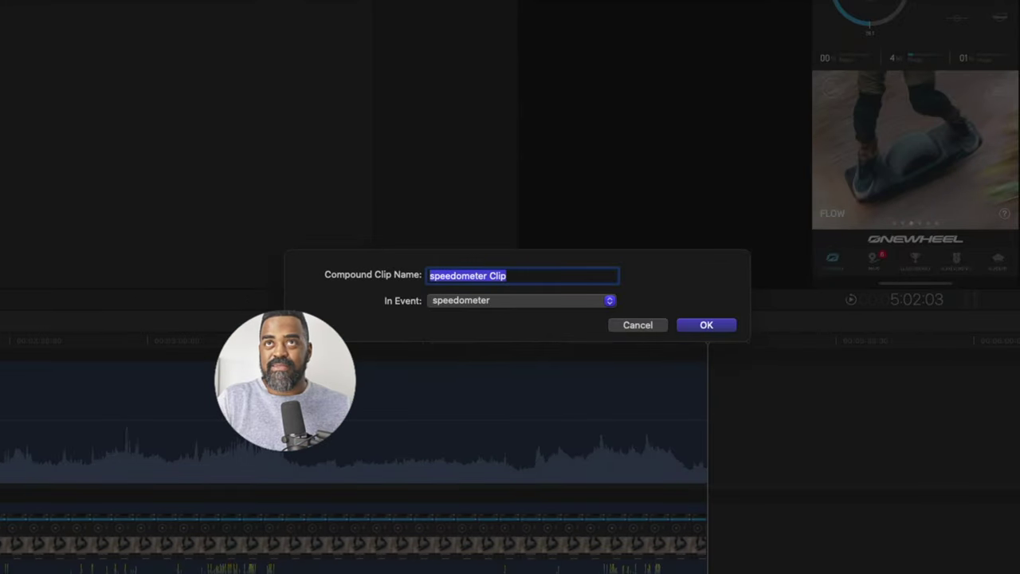
type("speedometer mc")
key("Return")
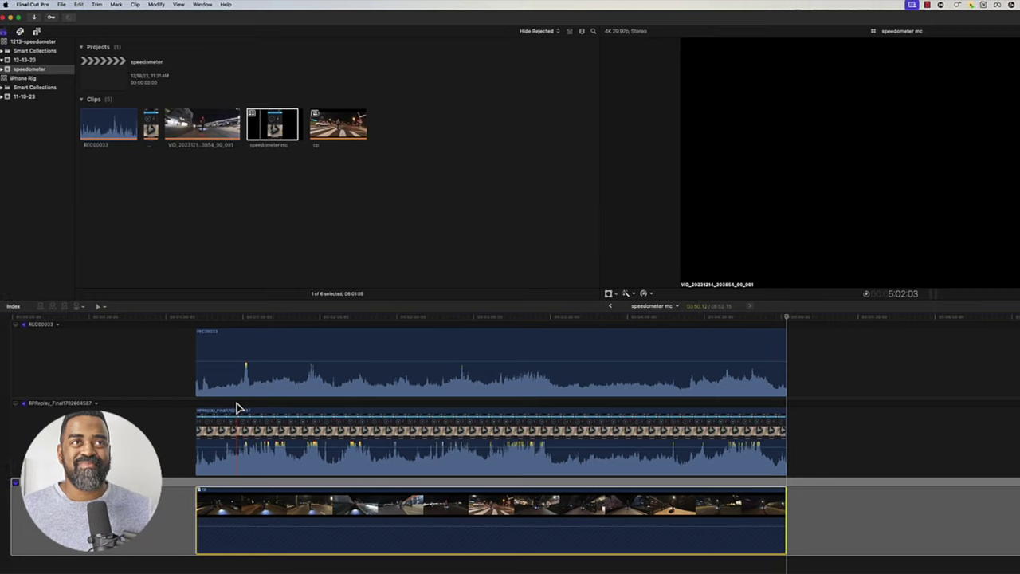
Copy the RPReplay phone clip and paste it at the start of the 360 compound clip
left_click(250, 429)
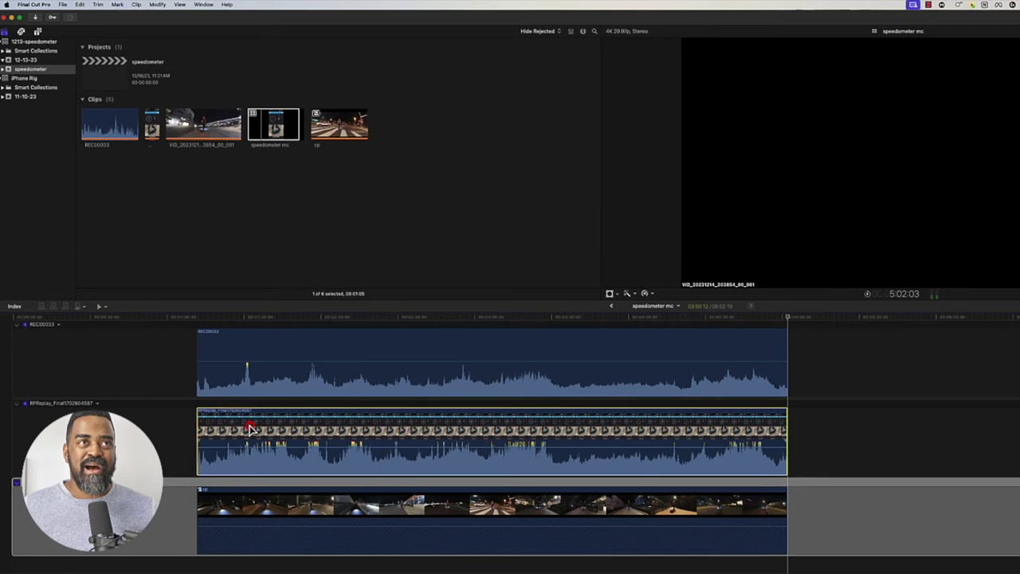
key("super+c")
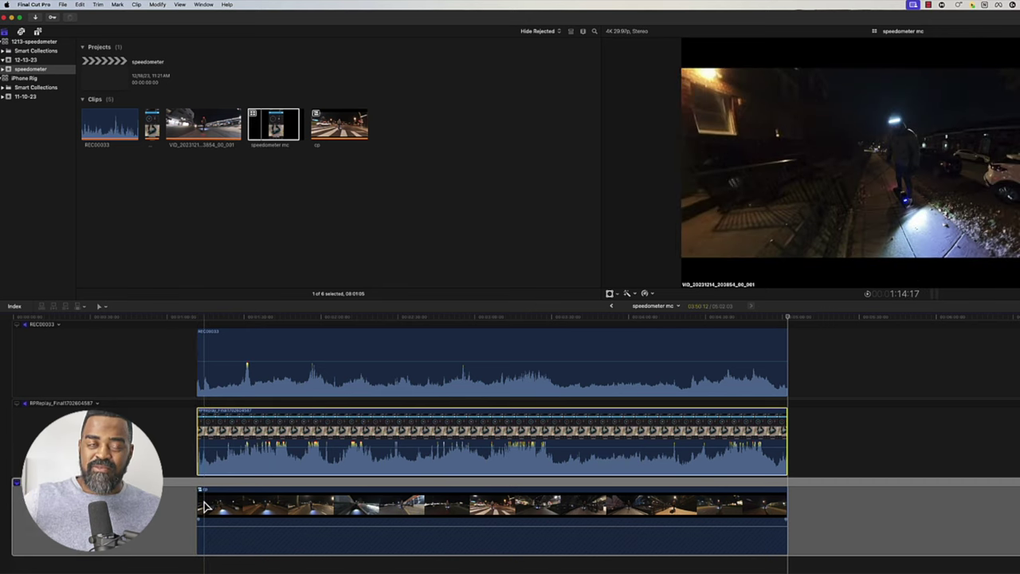
double_click(204, 506)
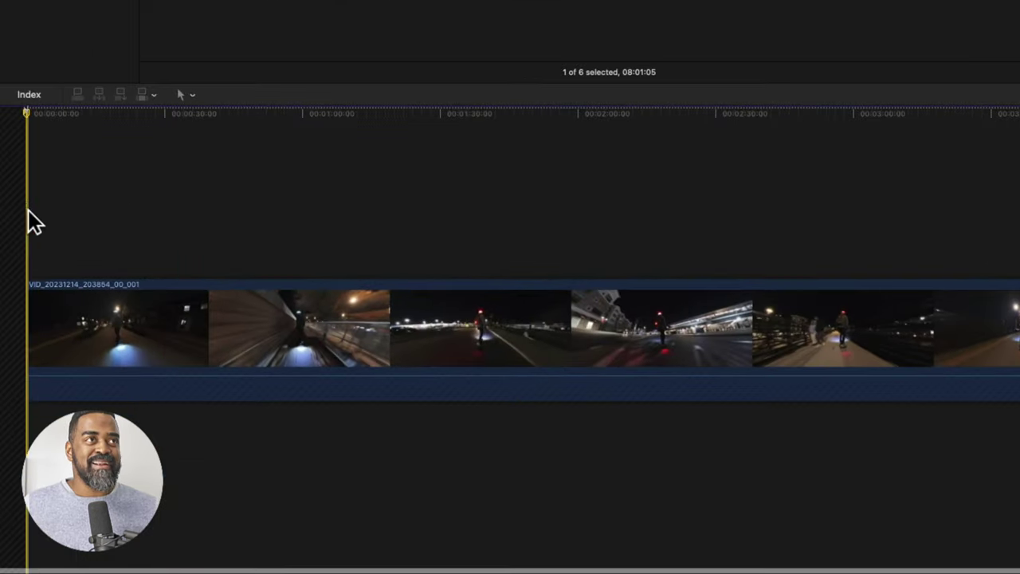
left_click(25, 264)
key("super+v")
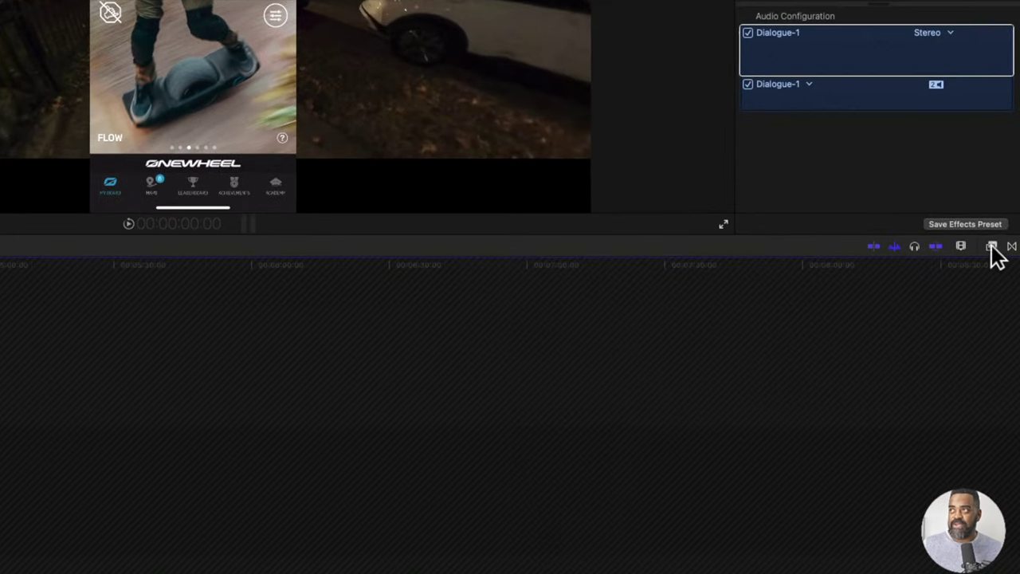
Apply the Draw Mask effect to the phone recording clip
left_click(1006, 308)
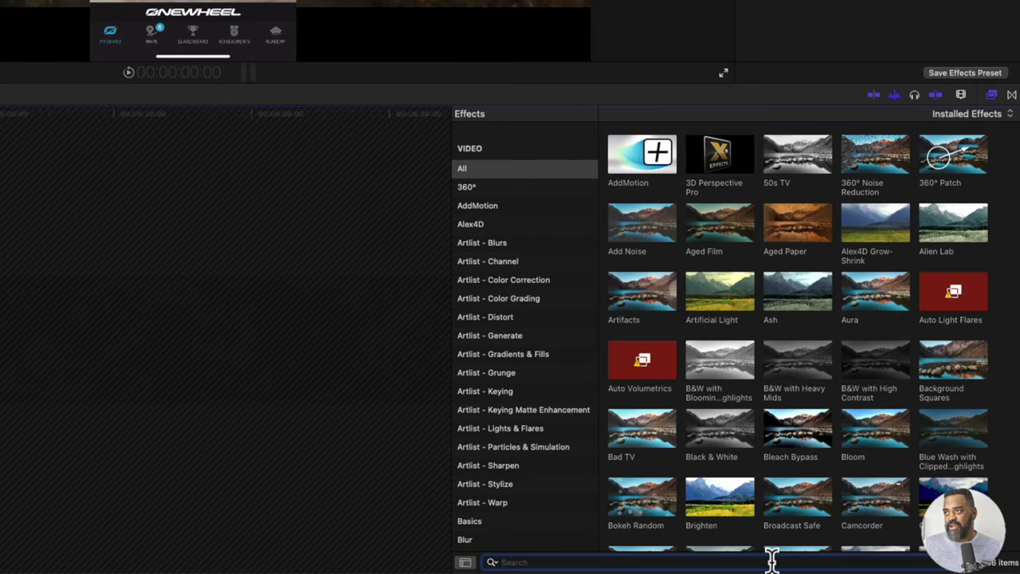
left_click(771, 560)
type("craw mas")
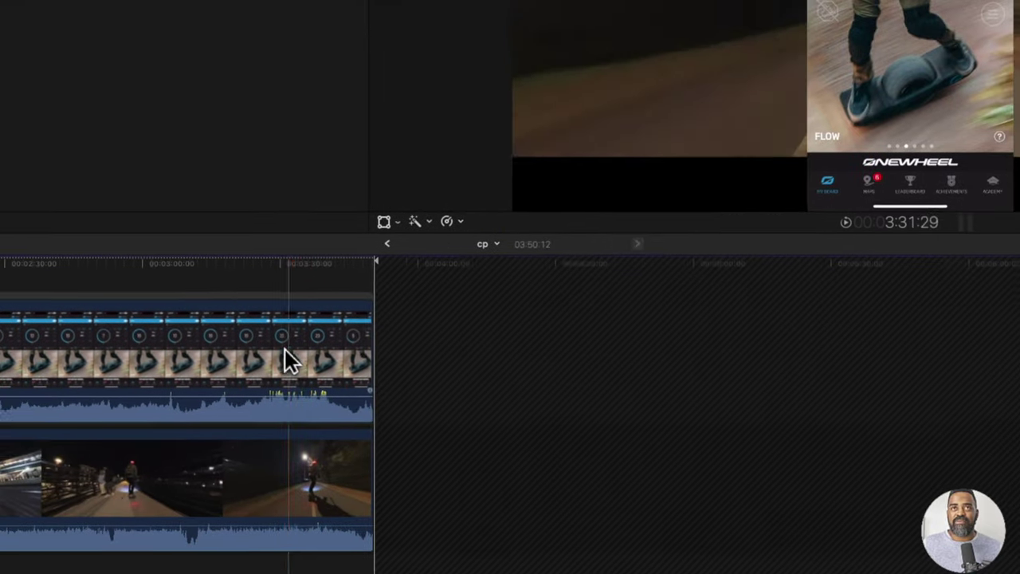
left_click(292, 358)
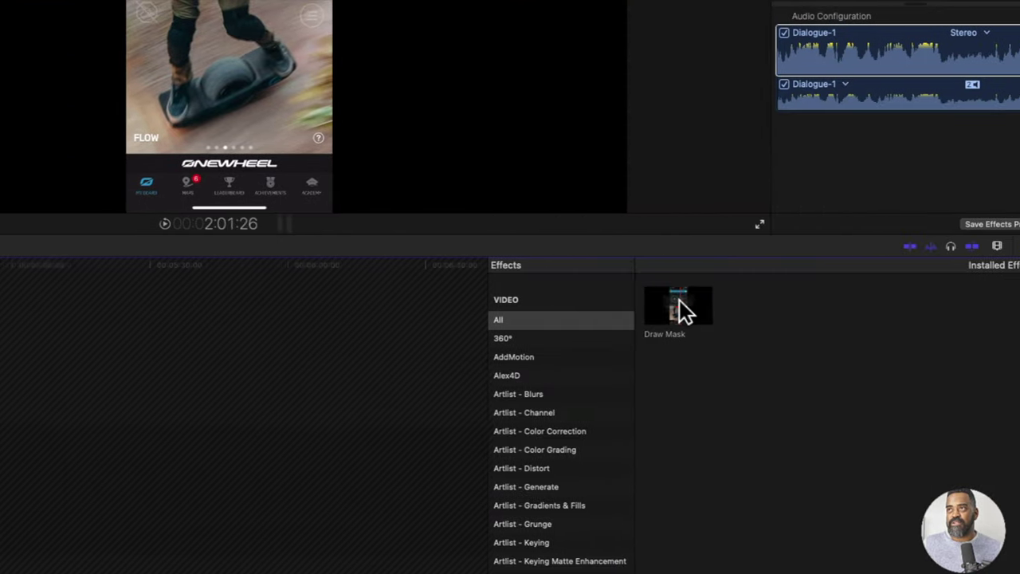
left_click(643, 301)
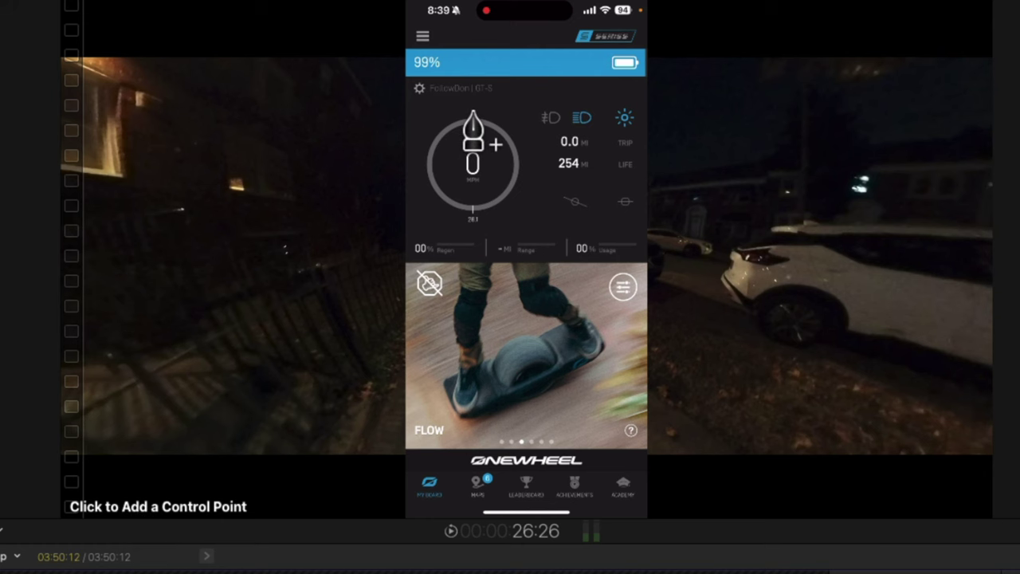
Outline the round speedometer gauge with five mask points in the viewer
left_click(421, 112)
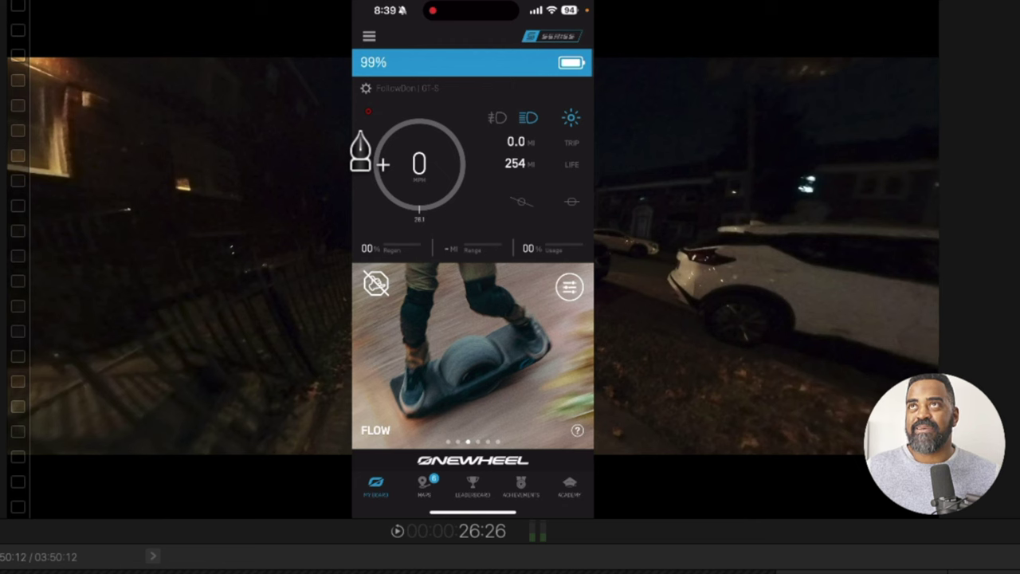
left_click(360, 130)
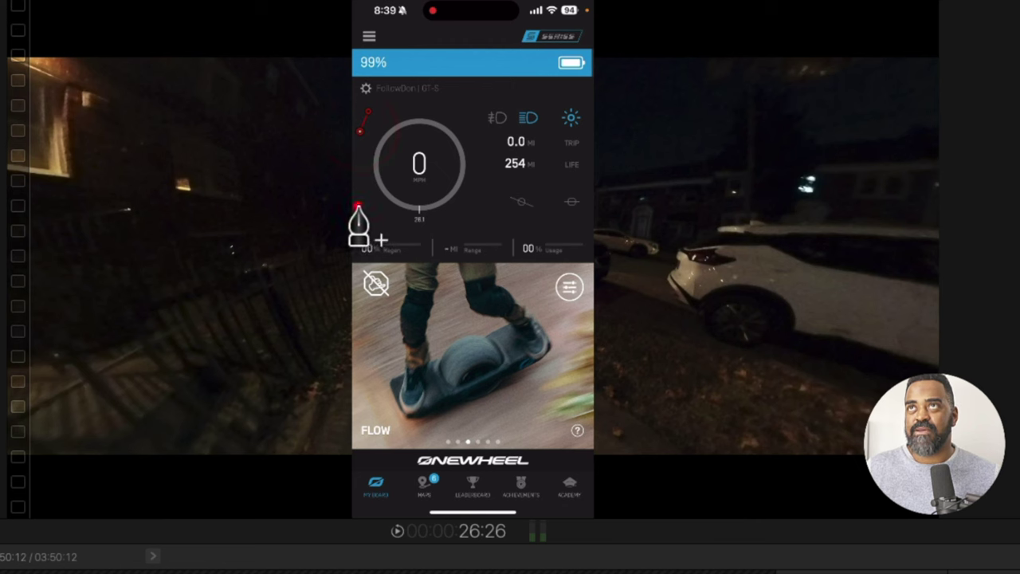
left_click(389, 229)
left_click(474, 233)
left_click(484, 149)
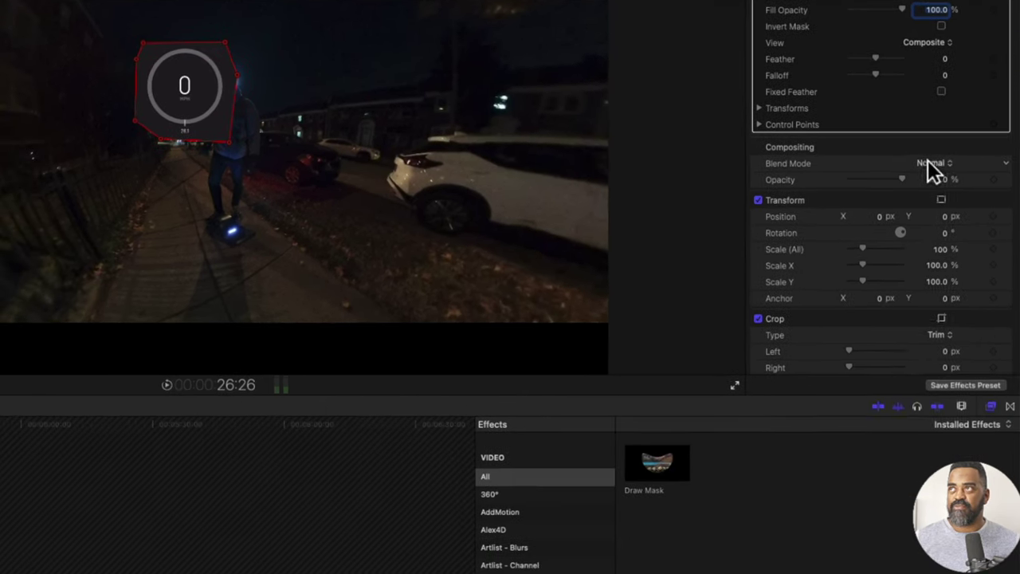
Set the speedometer's Compositing blend mode to Lighten and enlarge the viewer
left_click(926, 234)
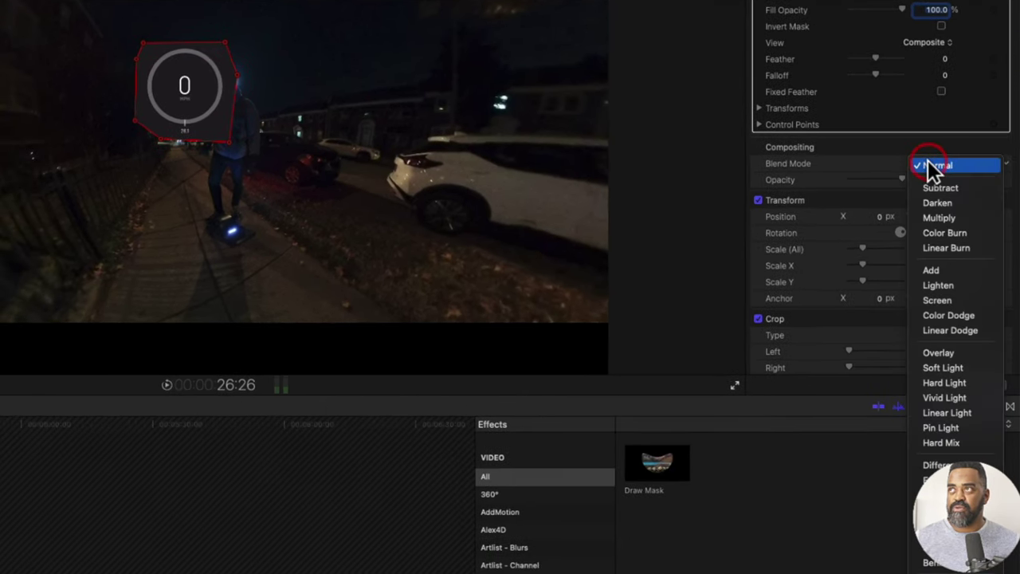
left_click(930, 359)
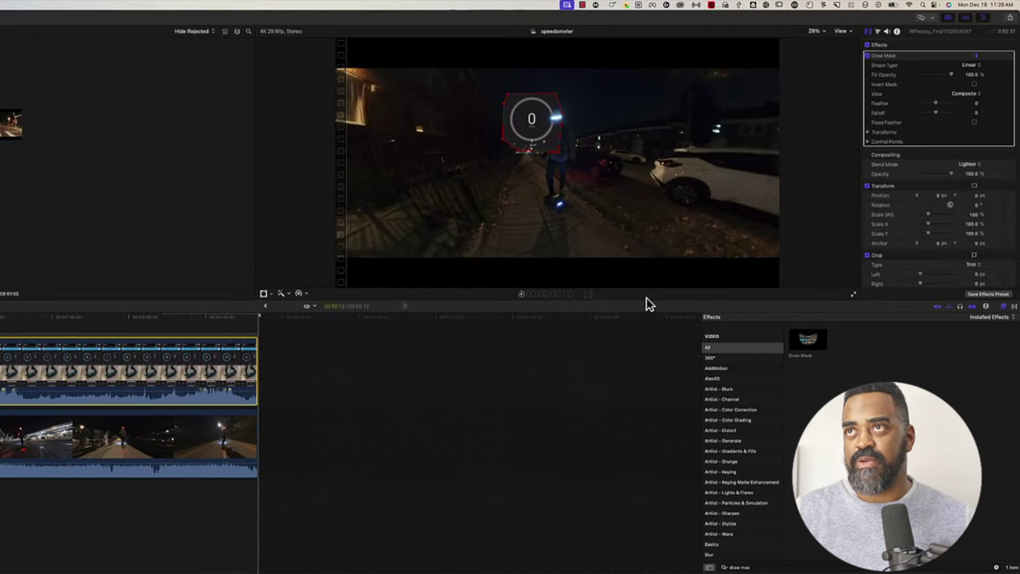
left_click_drag(646, 300, 606, 526)
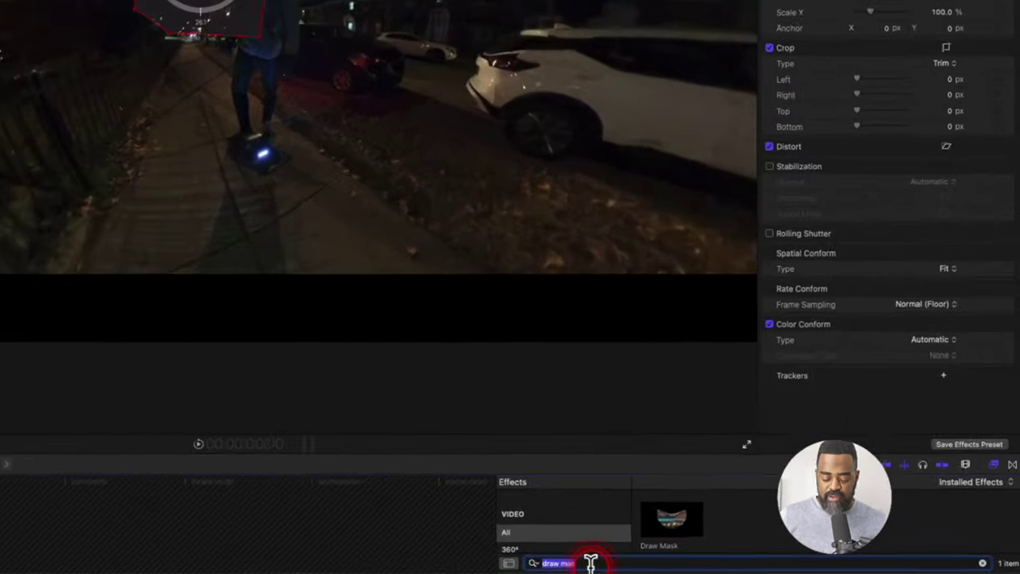
Apply Color Adjustments to the speedometer clip with Black Point -100 and Highlights 100
type("color ad")
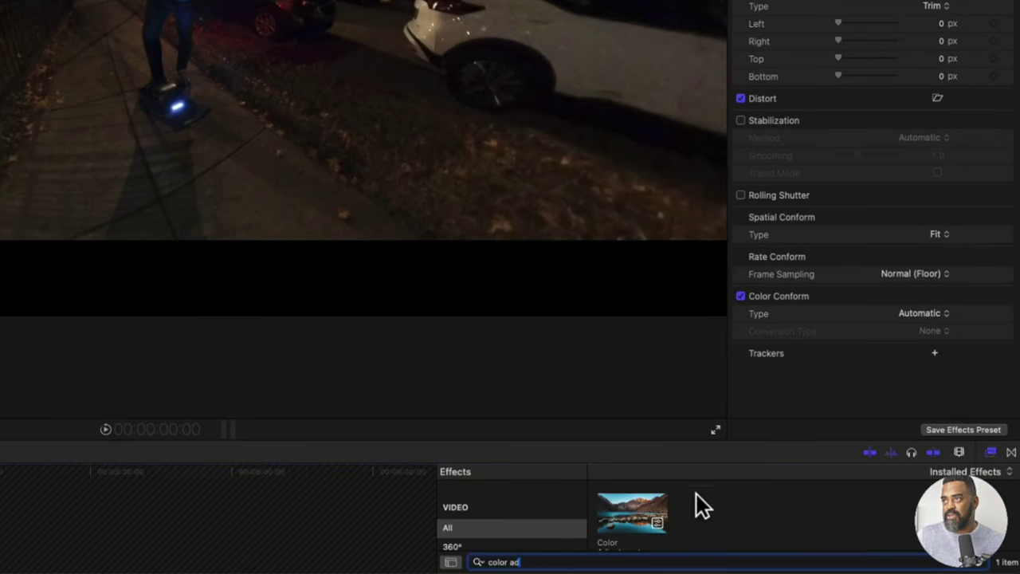
left_click_drag(690, 441, 686, 407)
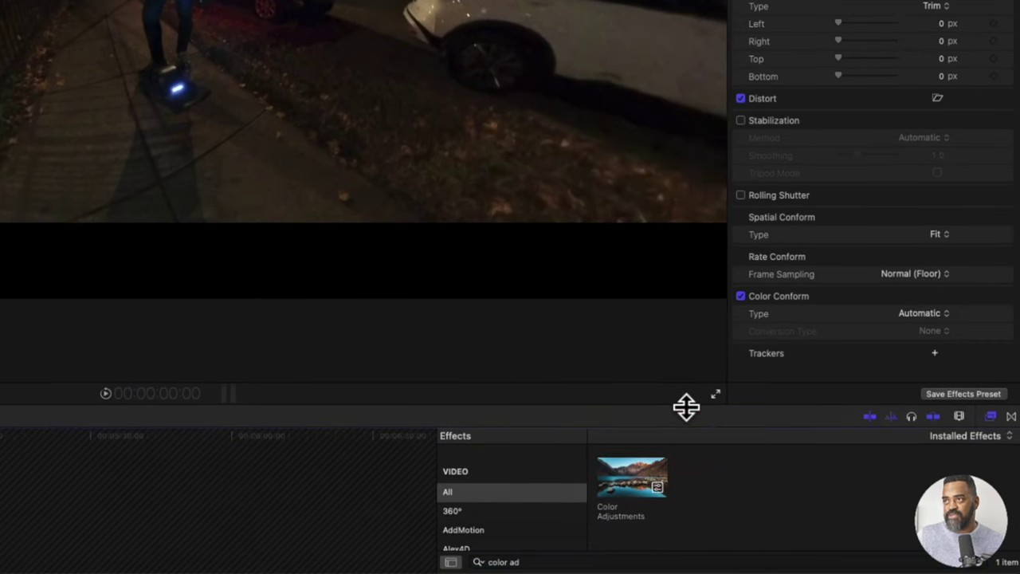
double_click(656, 477)
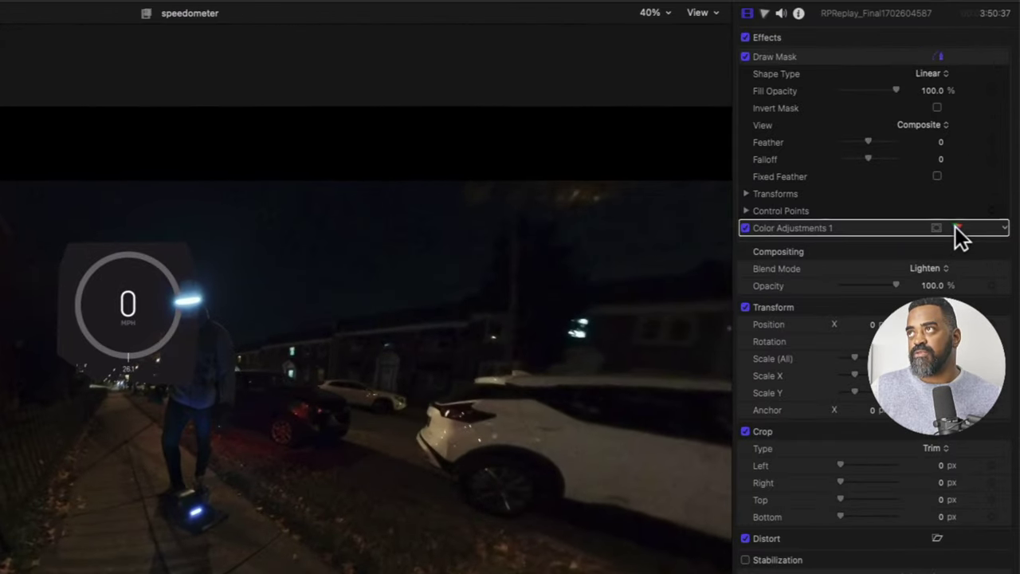
left_click(957, 228)
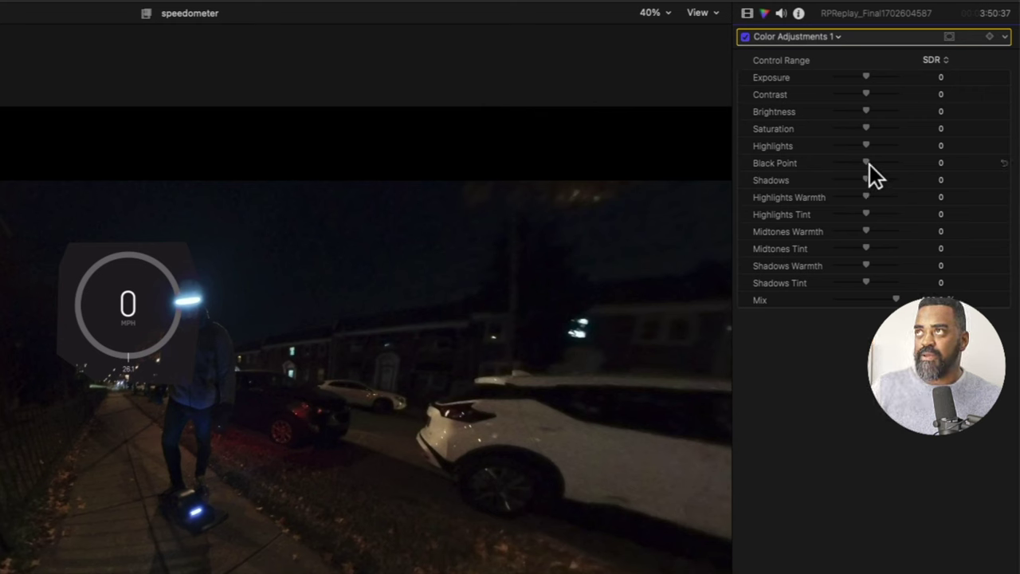
left_click_drag(865, 161, 870, 164)
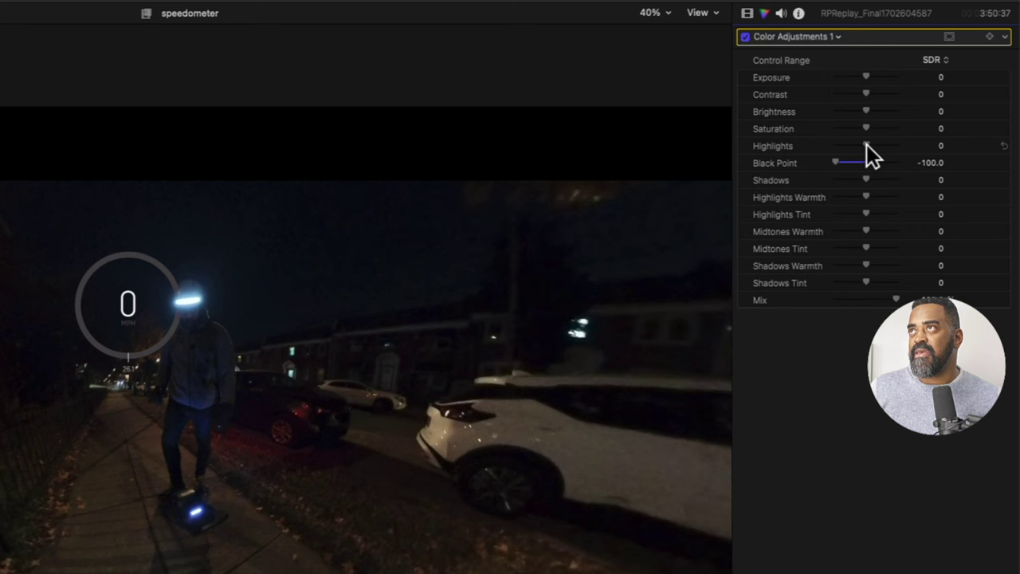
left_click_drag(866, 142, 881, 143)
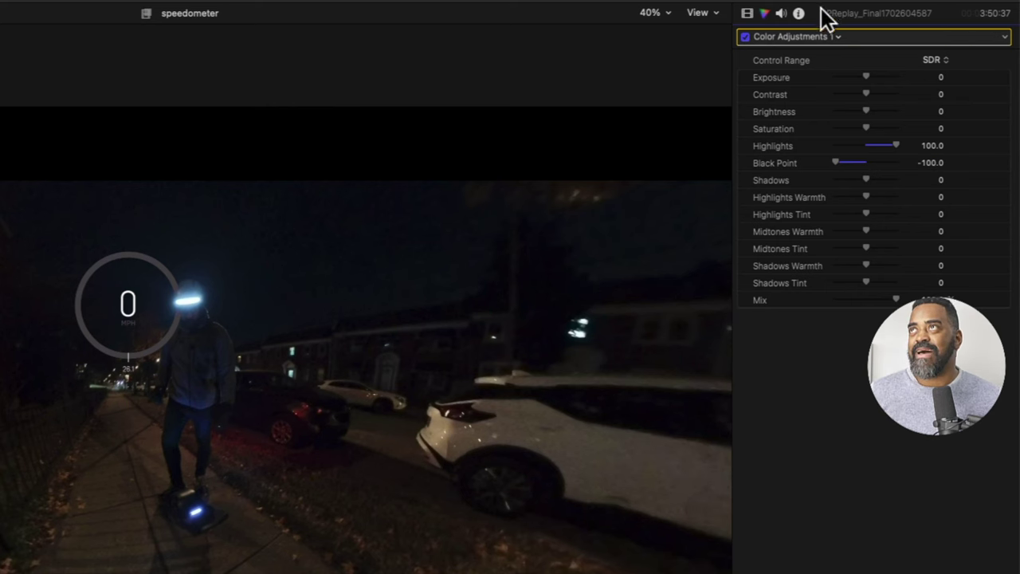
Turn on the viewer's horizon guide and the Transform on-screen controls
left_click(748, 14)
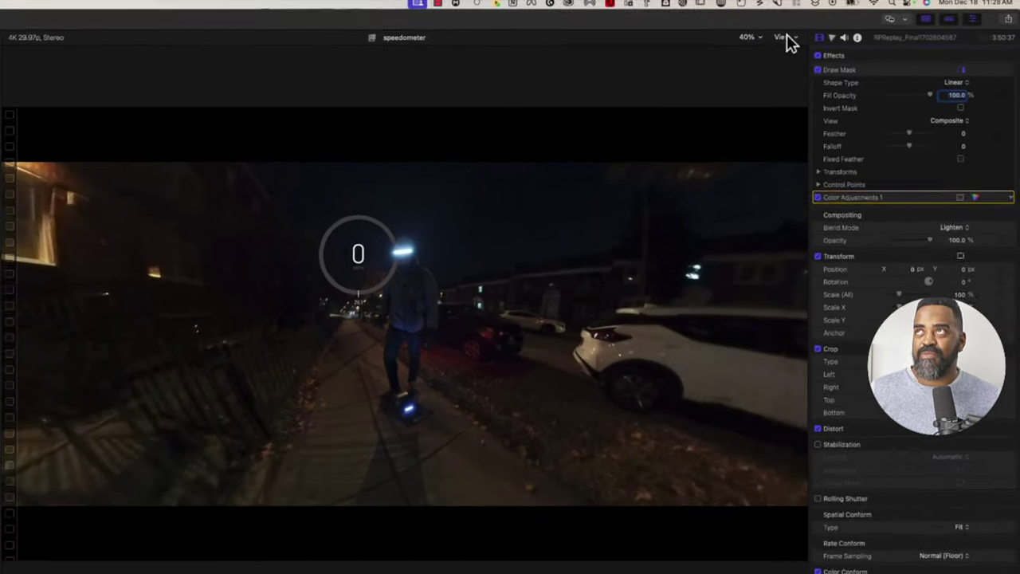
left_click(700, 13)
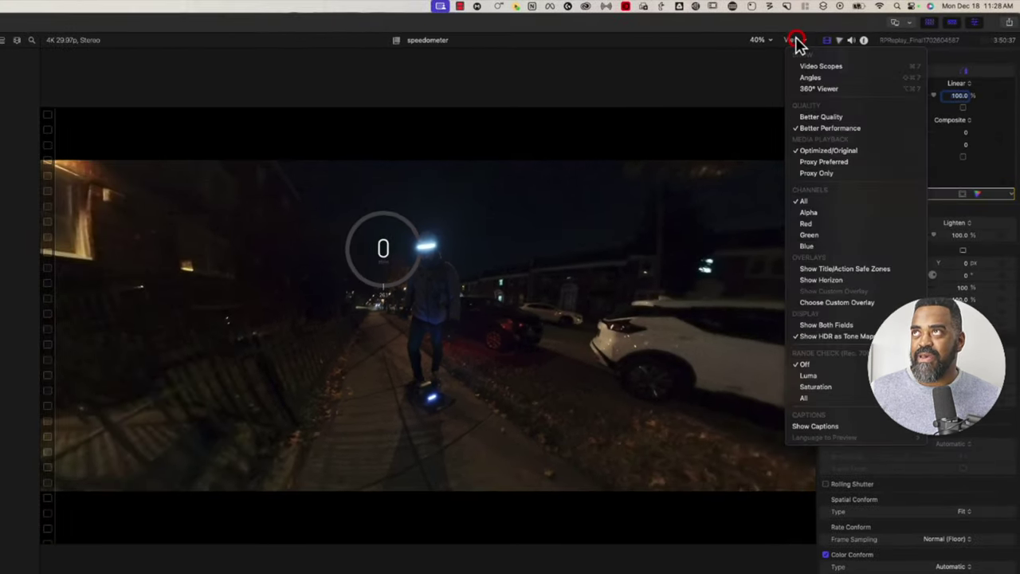
left_click(794, 280)
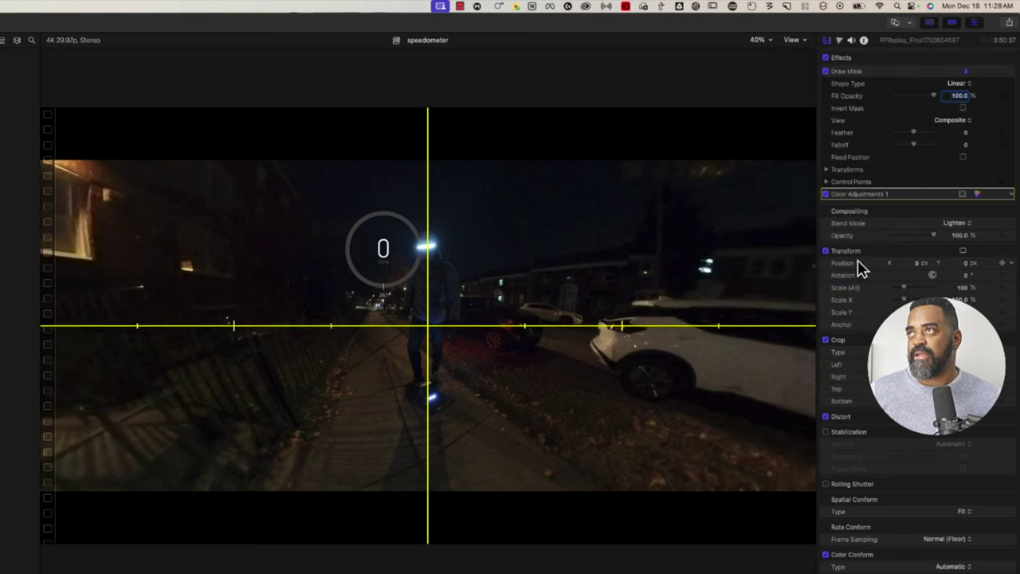
left_click(963, 252)
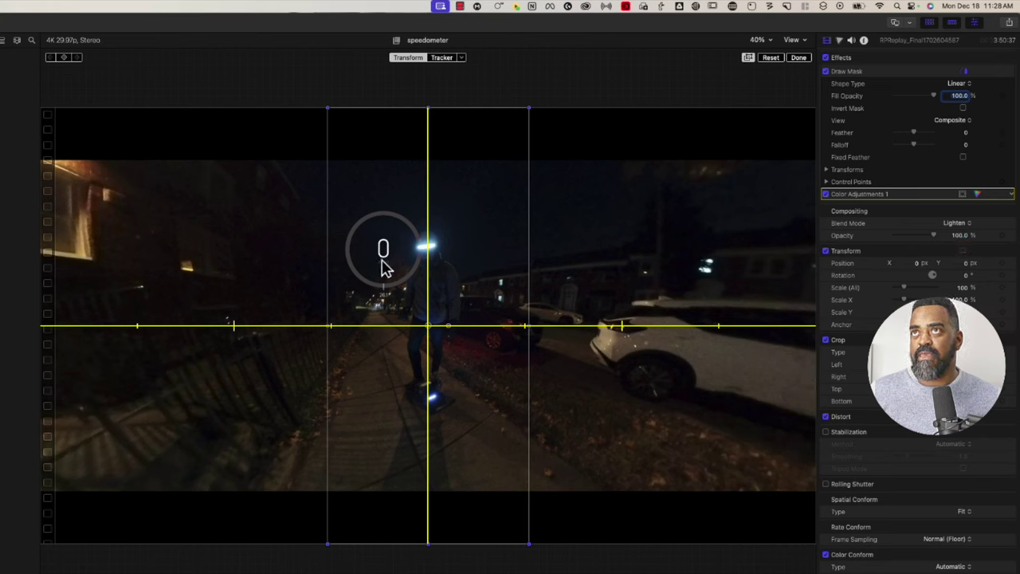
Scale the speedometer overlay to 71% at X 156.7, Y -869.5 and play to check
left_click_drag(383, 267, 428, 460)
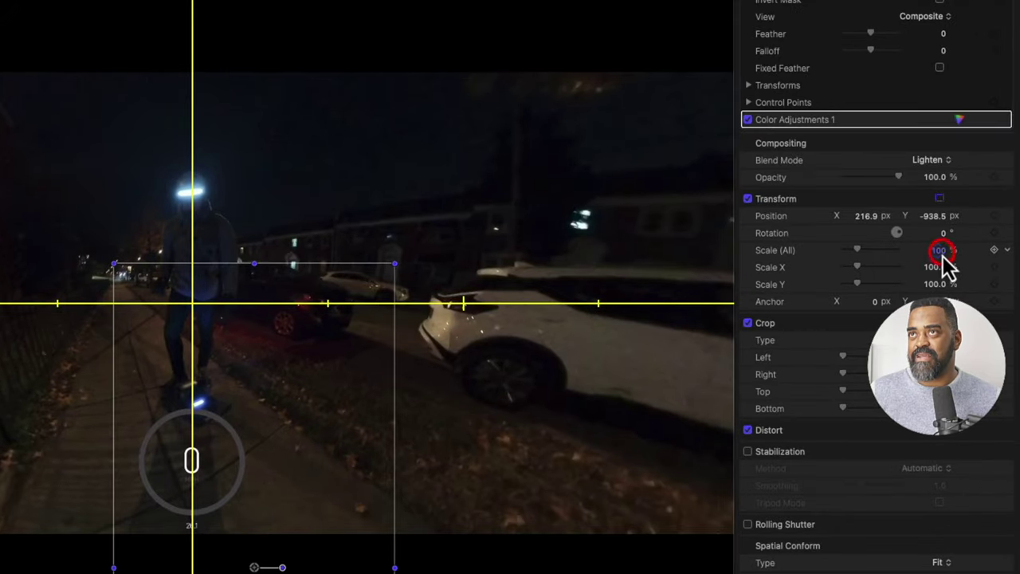
left_click_drag(944, 255, 943, 256)
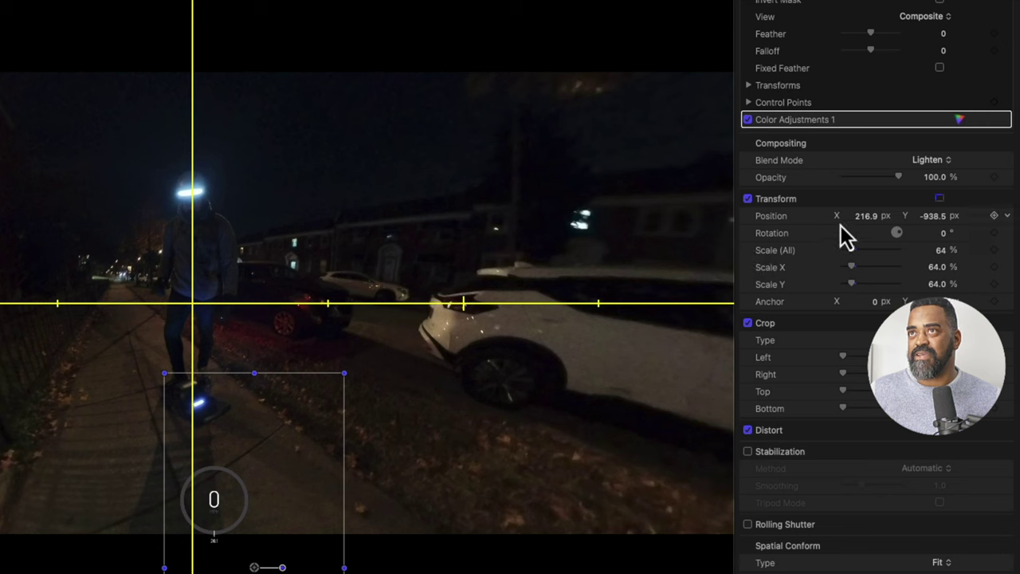
left_click_drag(942, 259, 944, 263)
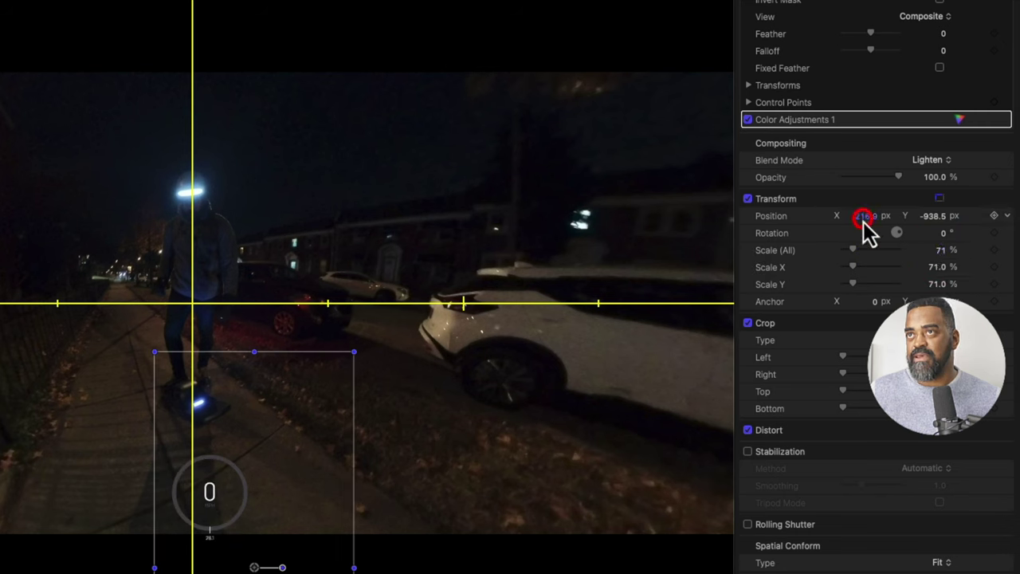
left_click_drag(863, 221, 863, 222)
left_click_drag(935, 221, 936, 222)
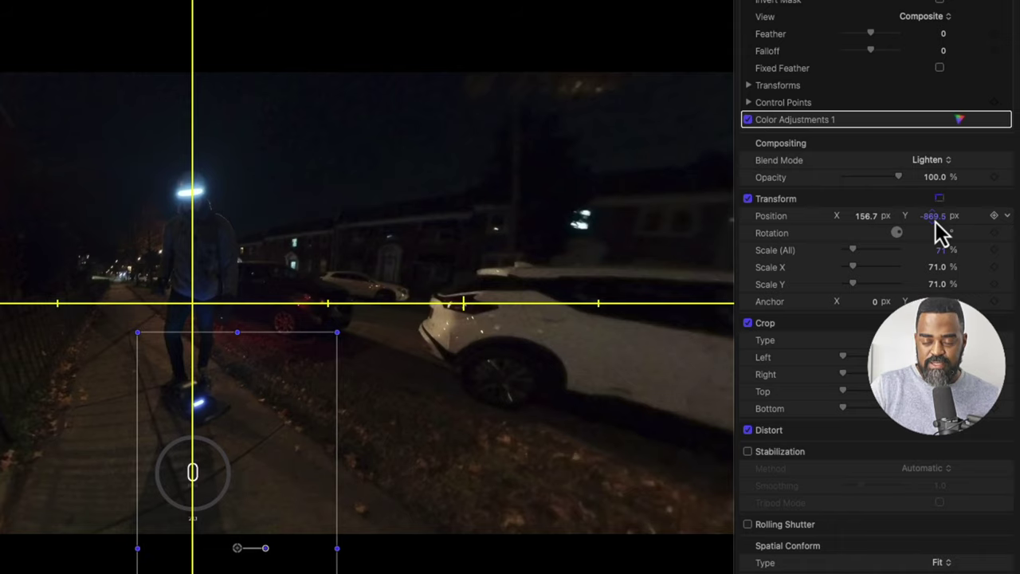
key("space")
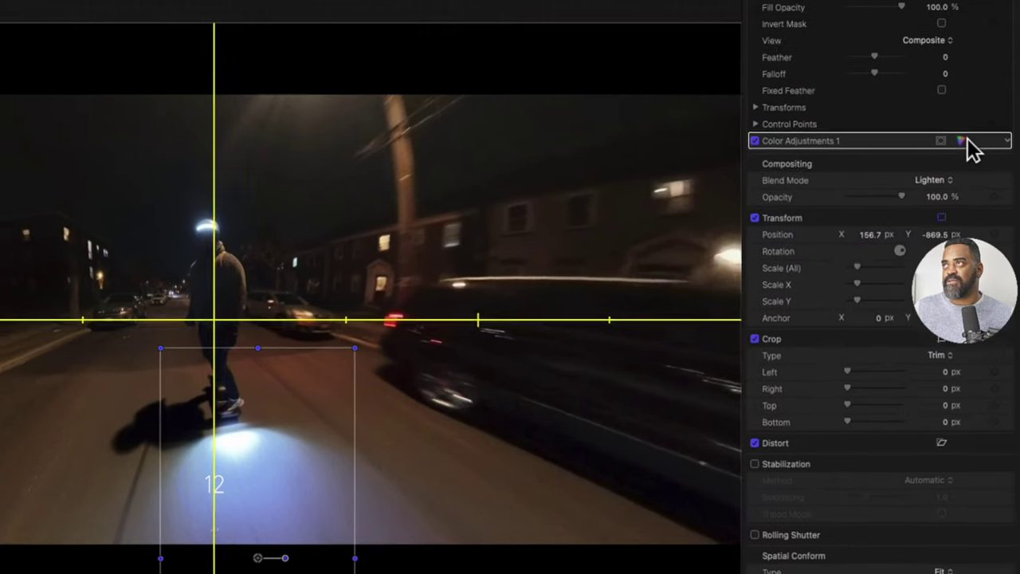
Raise the overlay's exposure to 26, contrast 80, brightness 70 and shadows 87, then preview
left_click(967, 202)
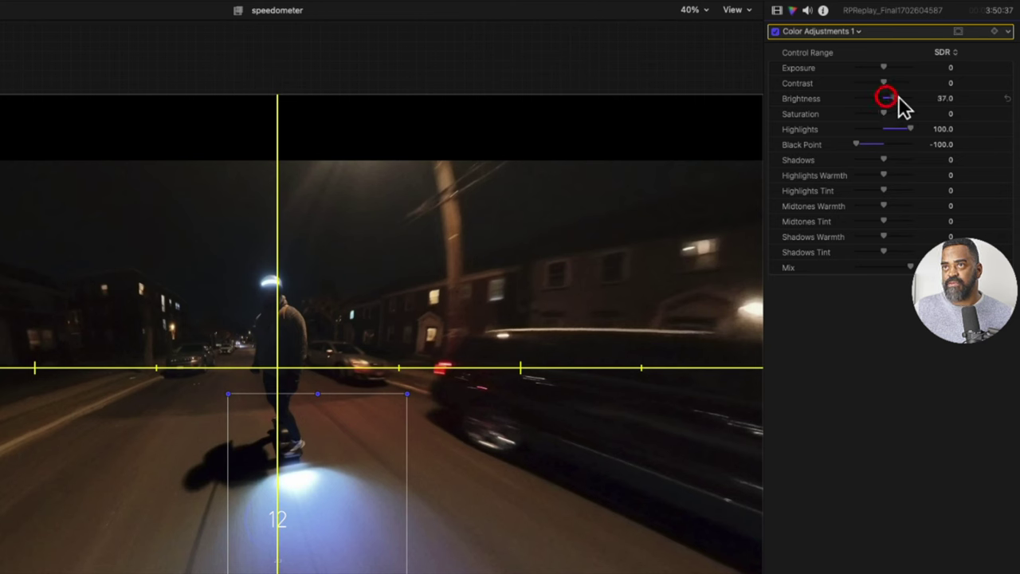
left_click_drag(899, 98, 925, 101)
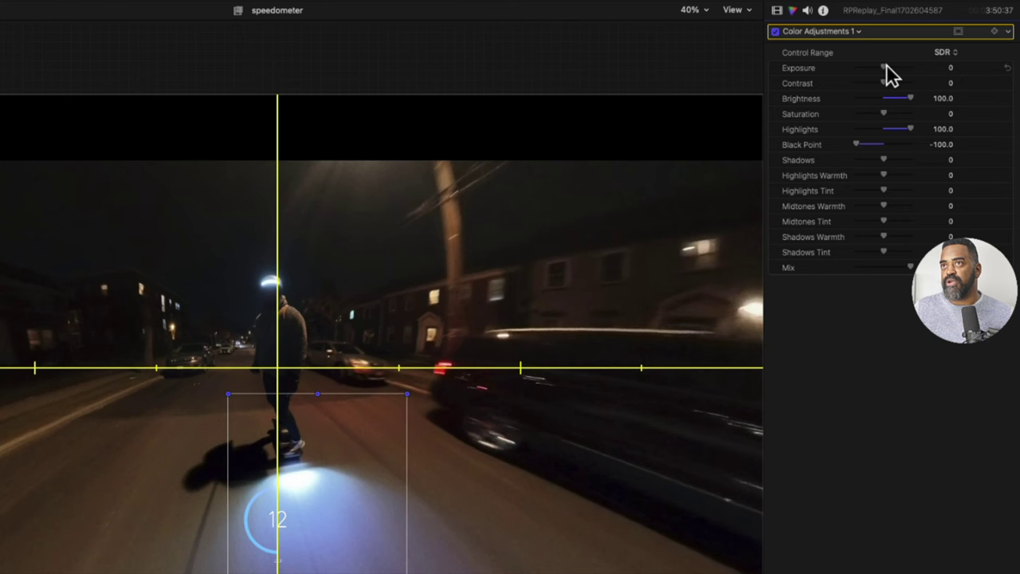
left_click_drag(890, 67, 898, 70)
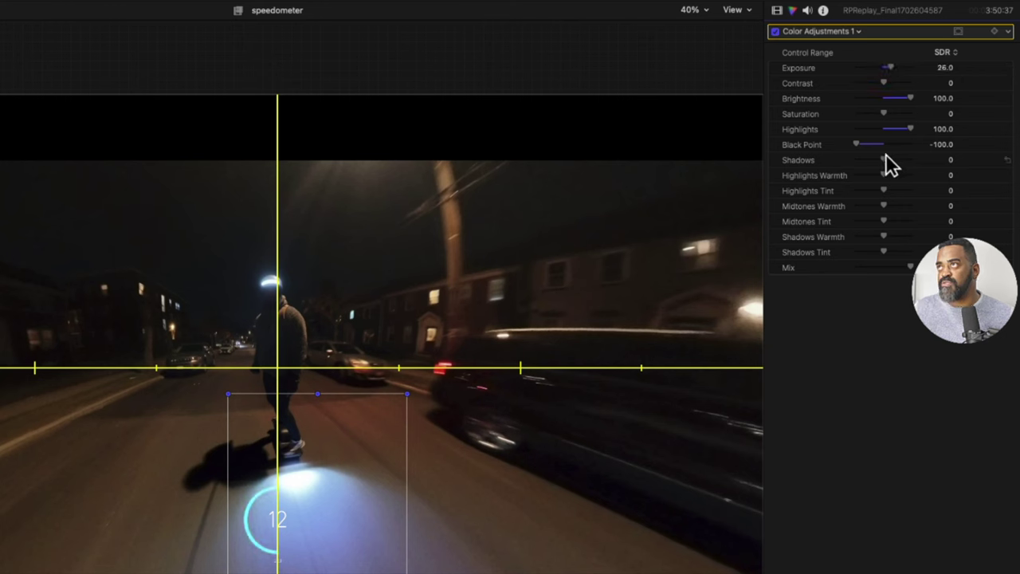
left_click_drag(885, 160, 910, 168)
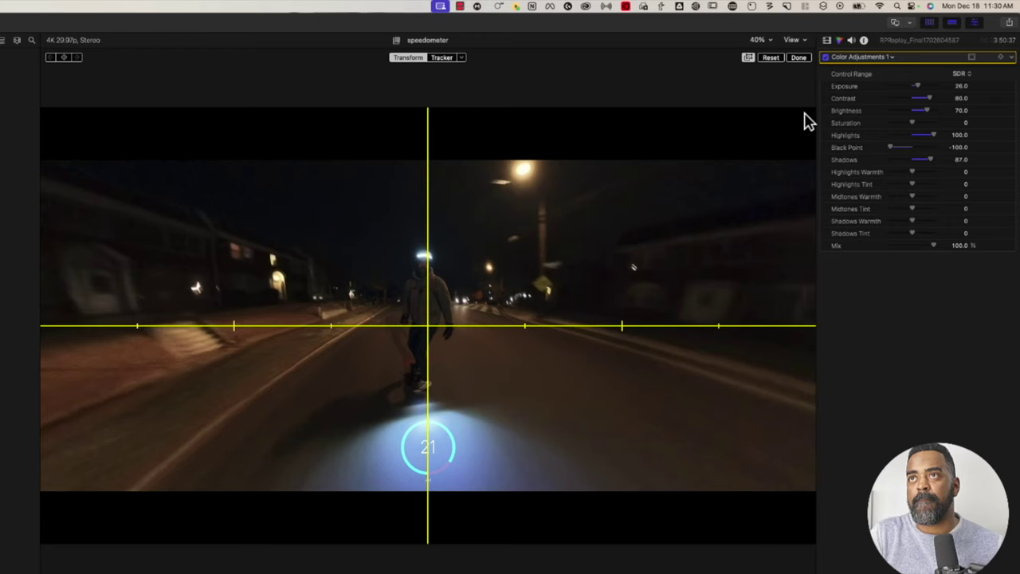
key("space")
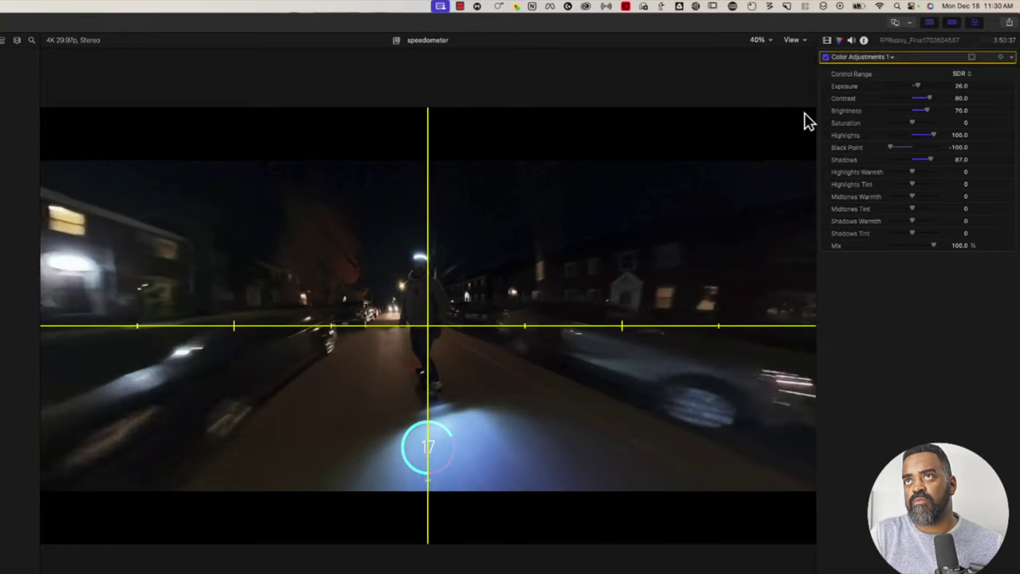
key("space")
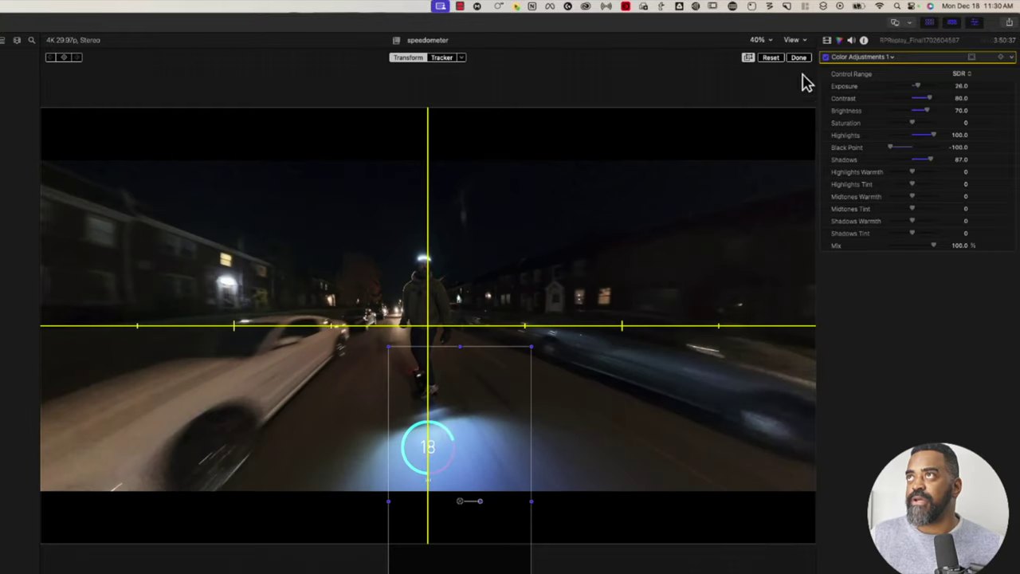
Turn off the horizon guide and make the timeline area taller
left_click(793, 39)
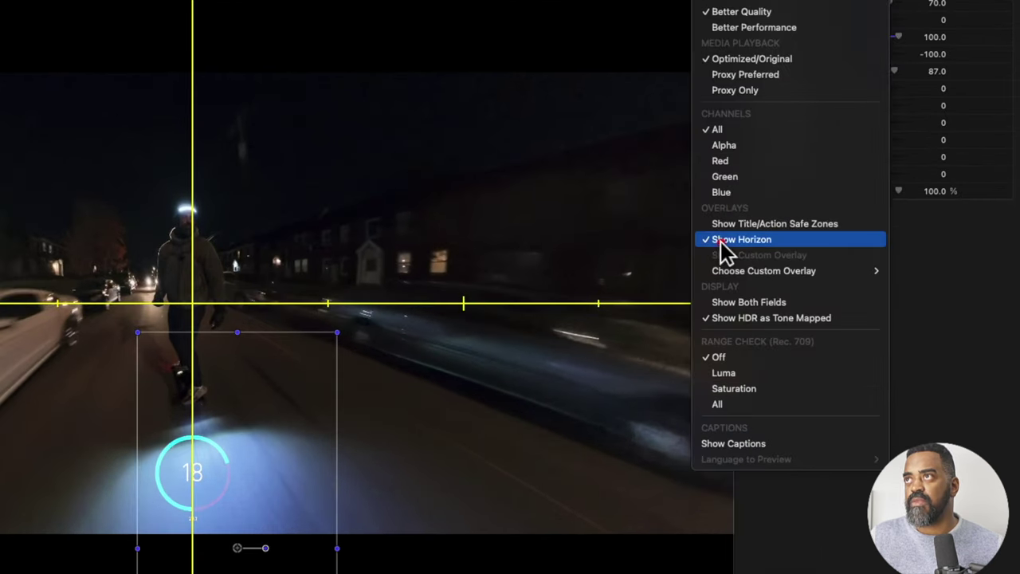
left_click(821, 279)
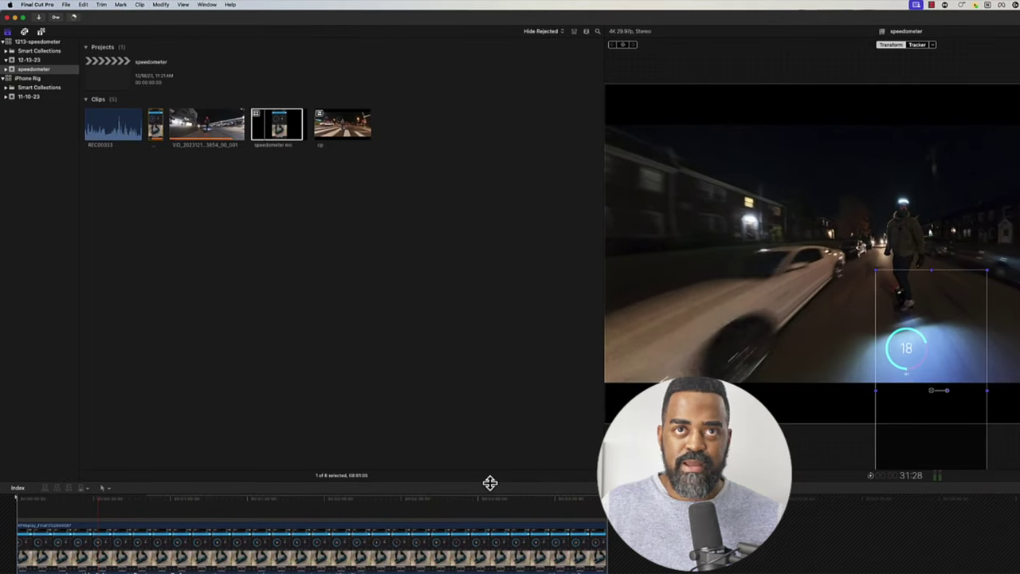
left_click_drag(490, 483, 503, 343)
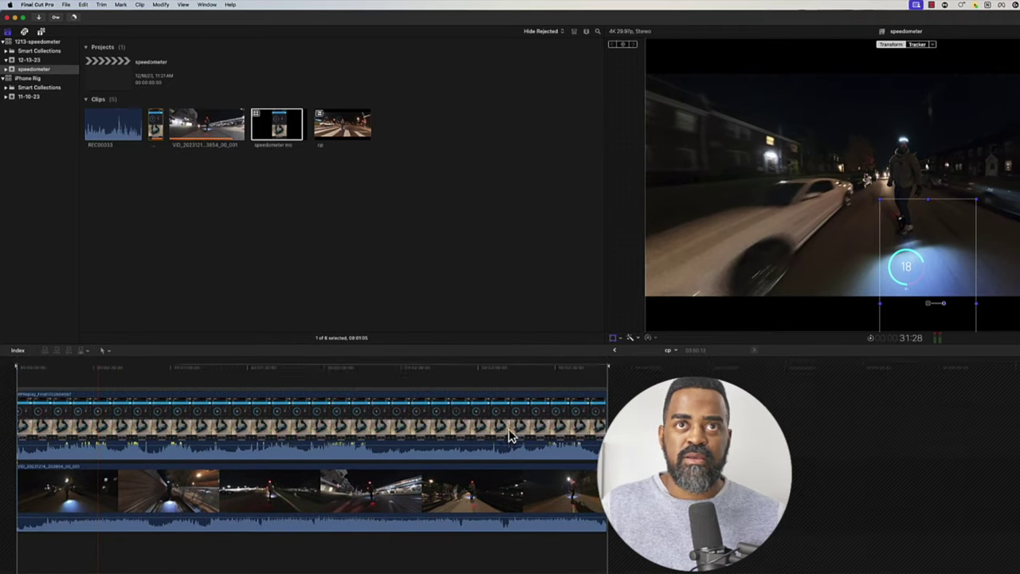
Option-drag a copy of the speedometer clip onto the track above the original
left_click(511, 436)
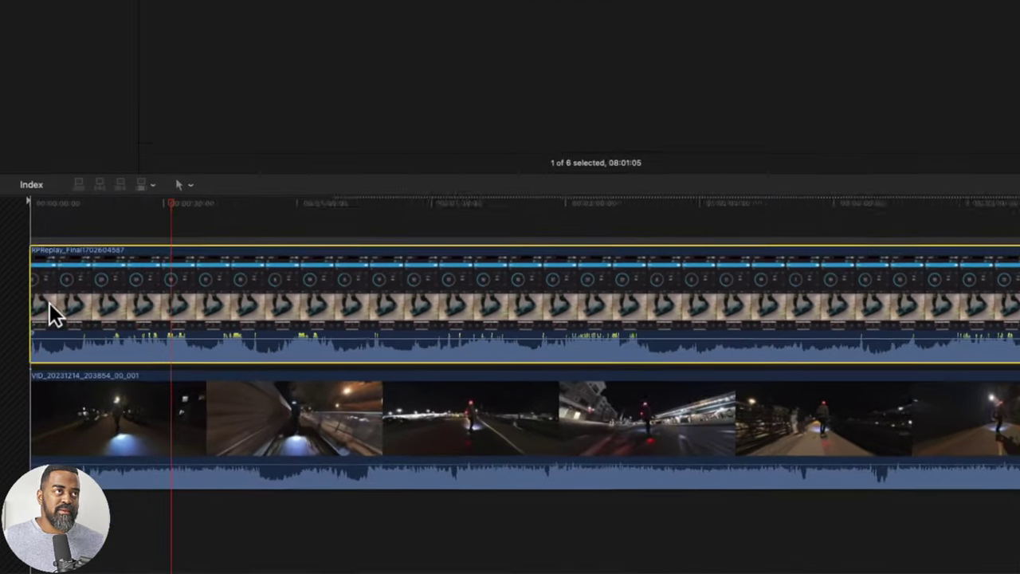
left_click_drag(29, 421, 25, 366)
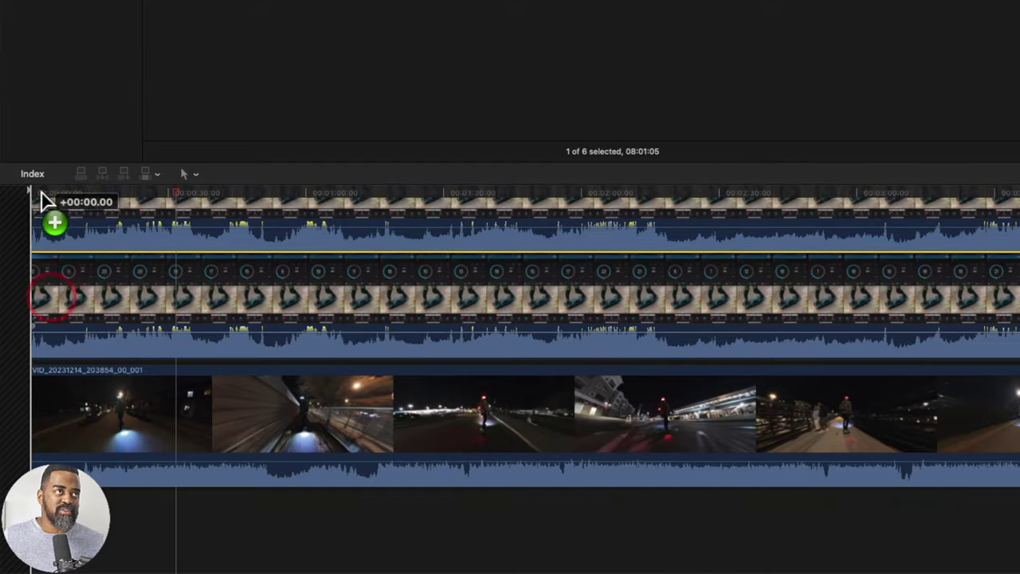
left_click_drag(46, 202, 36, 203)
left_click(264, 210)
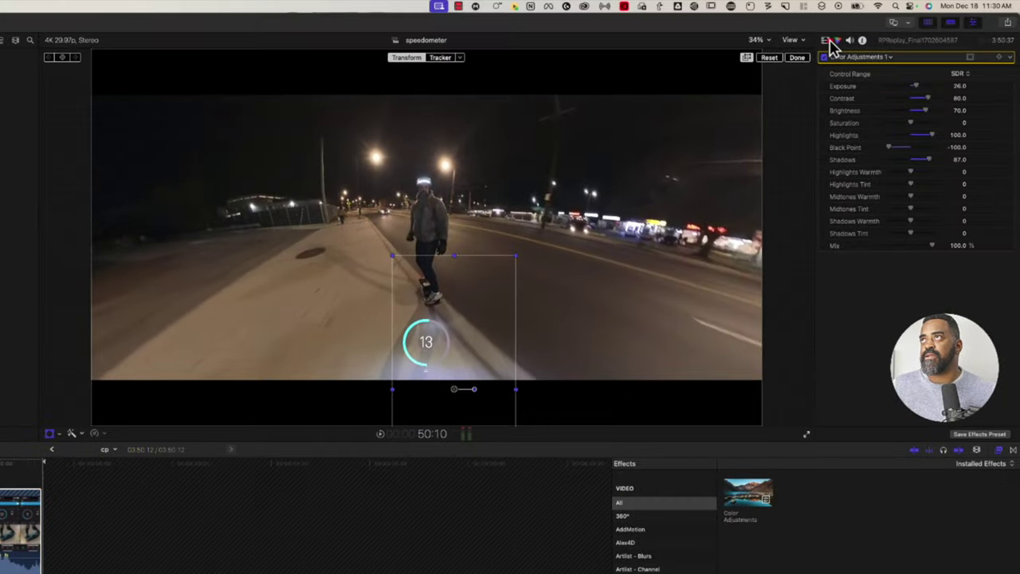
Delete the old Draw Mask from the copied clip's Video inspector
left_click(829, 40)
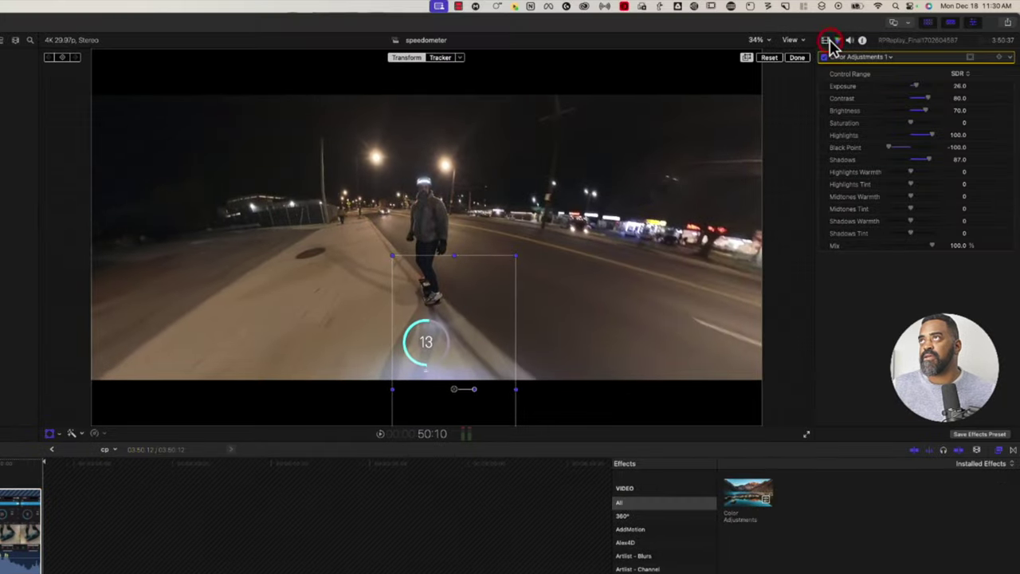
left_click(826, 41)
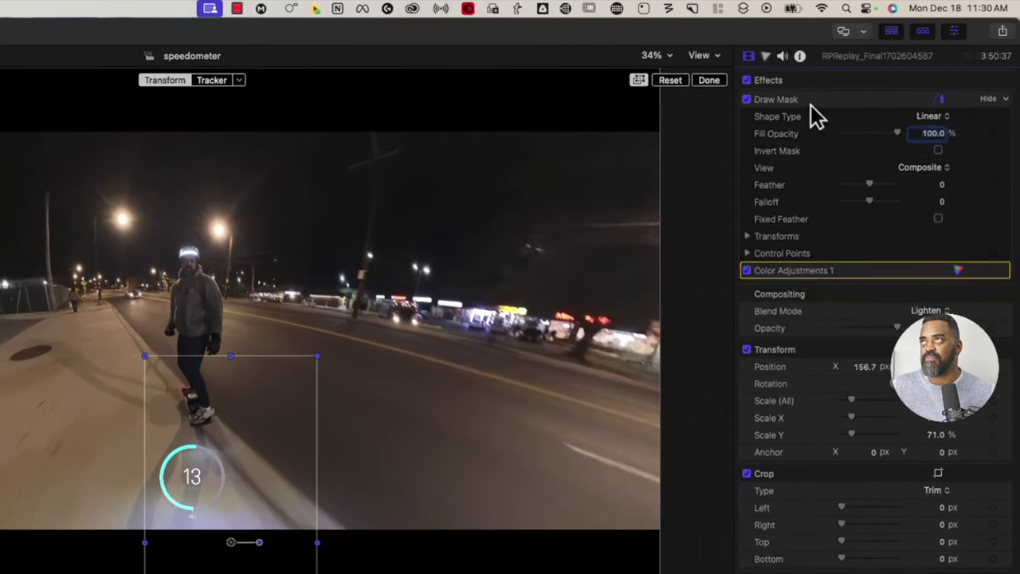
left_click(870, 75)
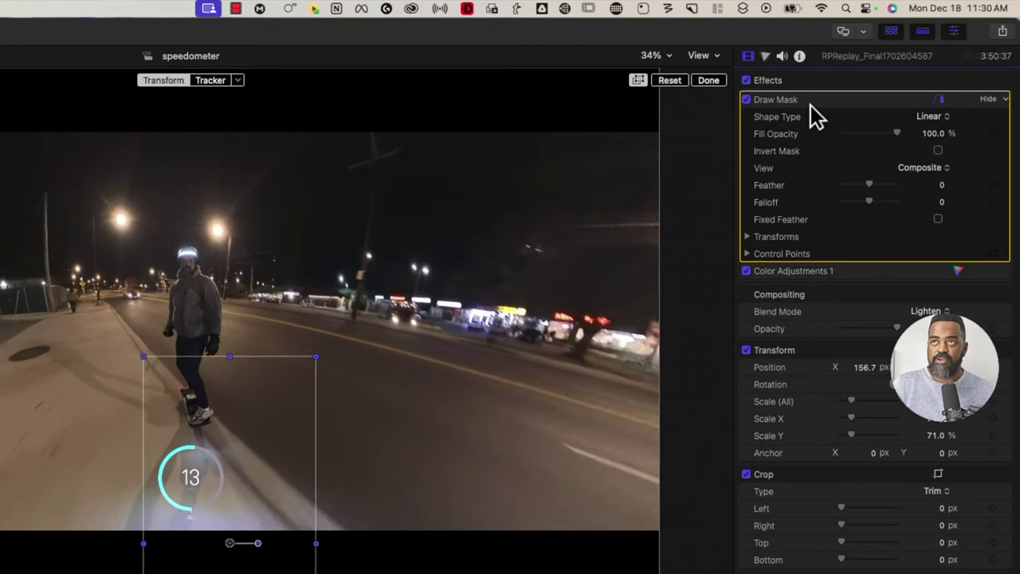
key("Delete")
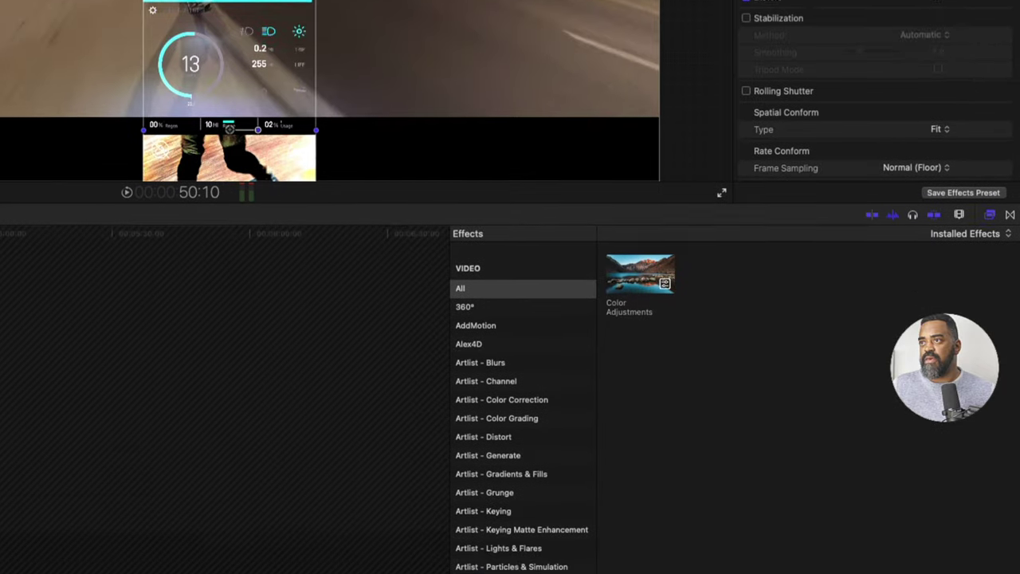
Apply a new Draw Mask to the copy and place its first point beside the battery bar
left_click(556, 561)
type("draw")
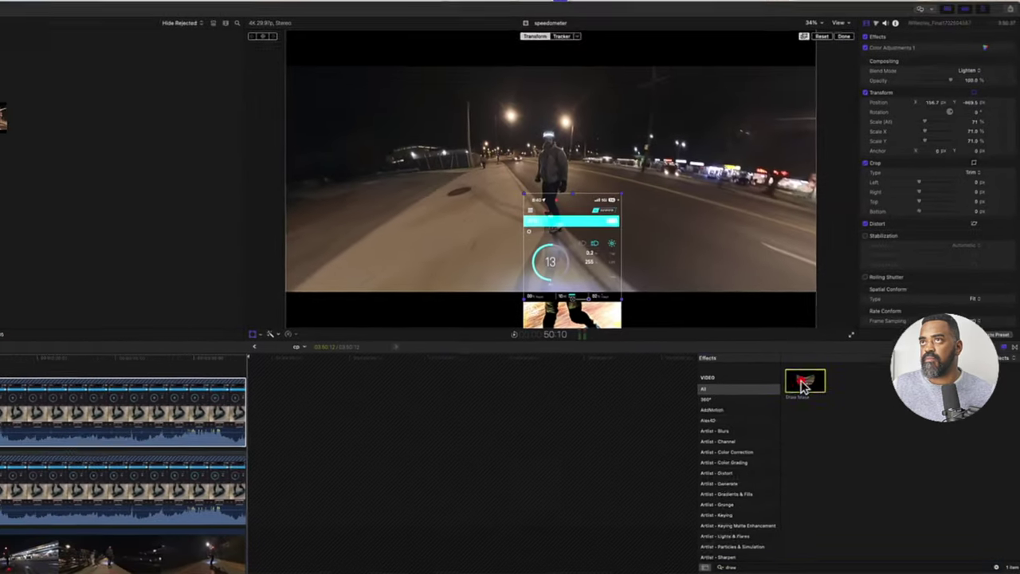
double_click(636, 236)
left_click(205, 391)
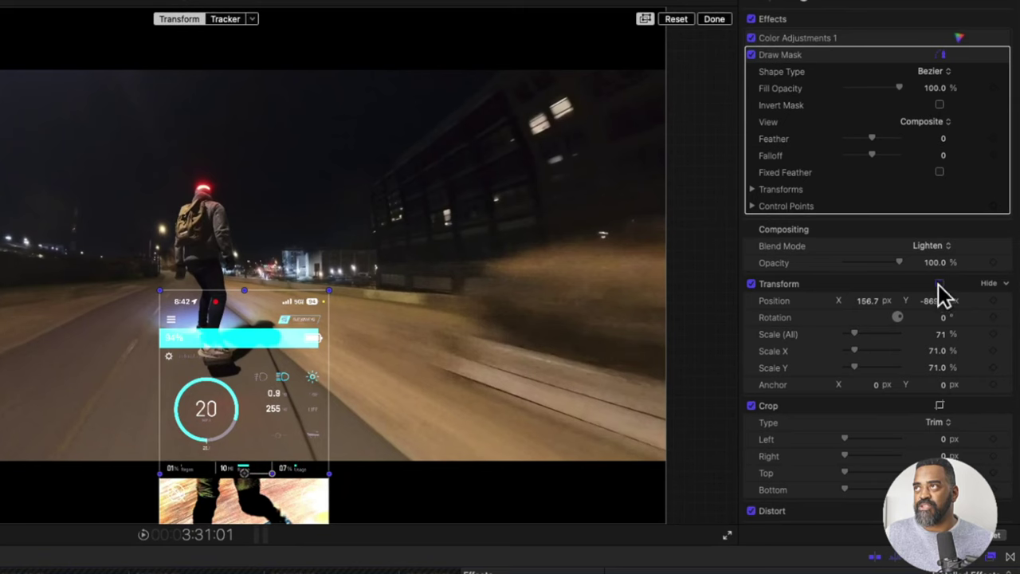
left_click(940, 285)
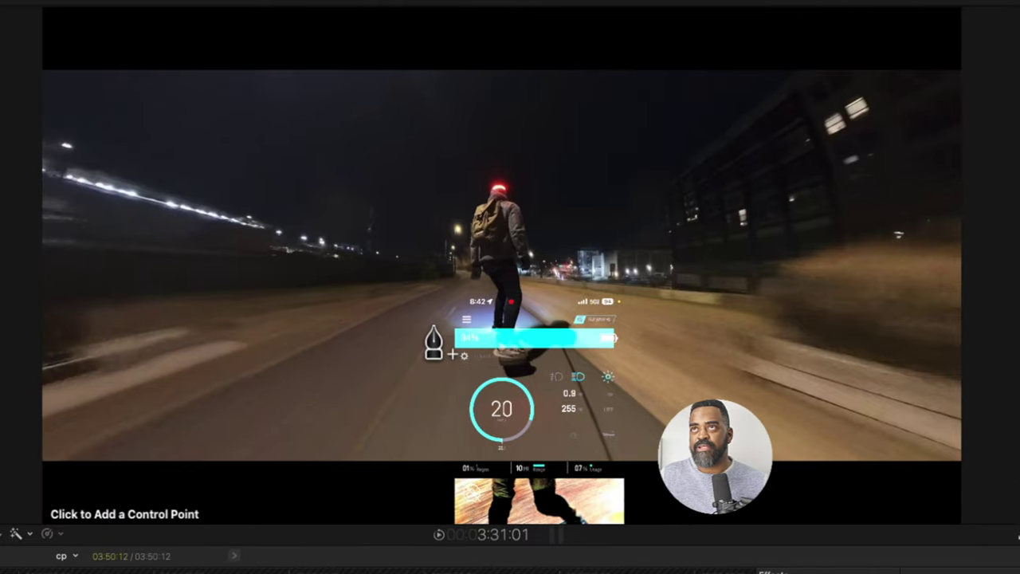
left_click(433, 325)
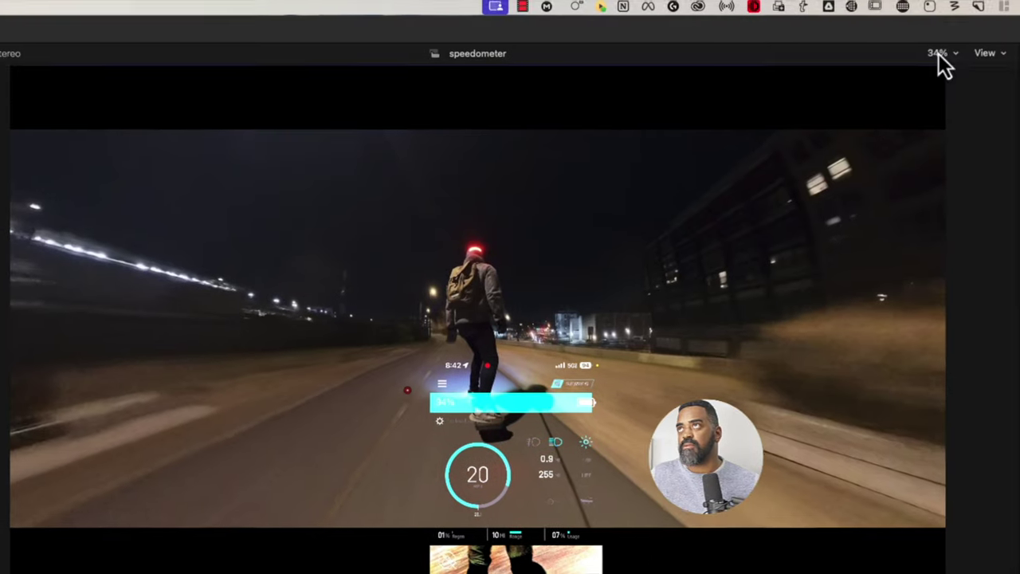
At 50% viewer zoom, draw a closed mask around the cyan battery bar
left_click(938, 56)
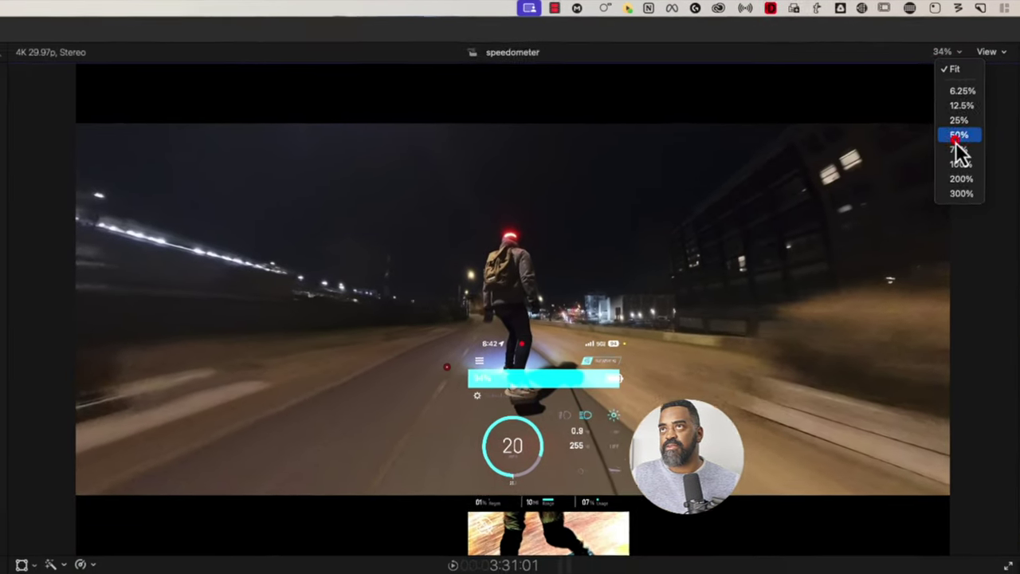
left_click(942, 143)
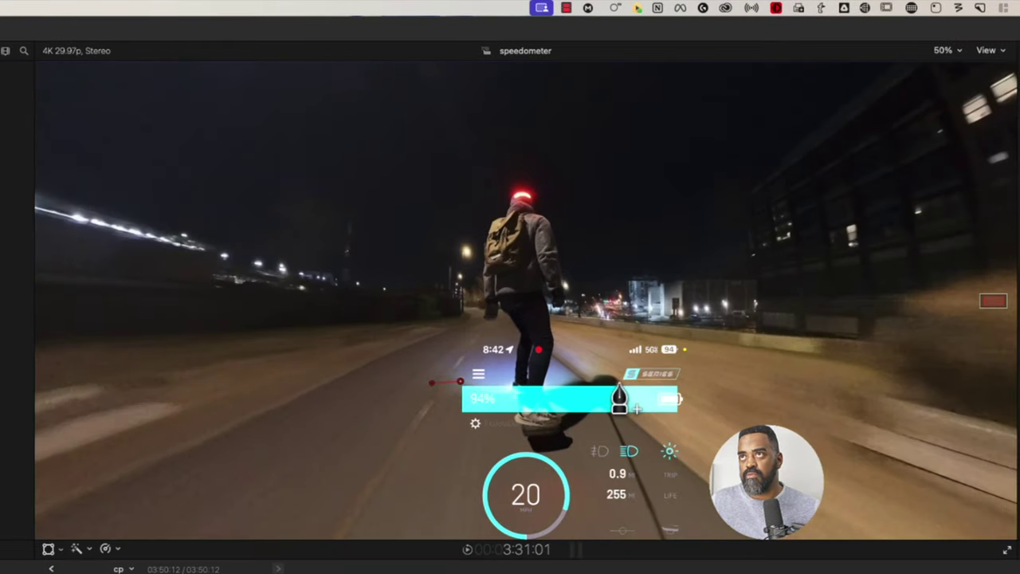
left_click(624, 385)
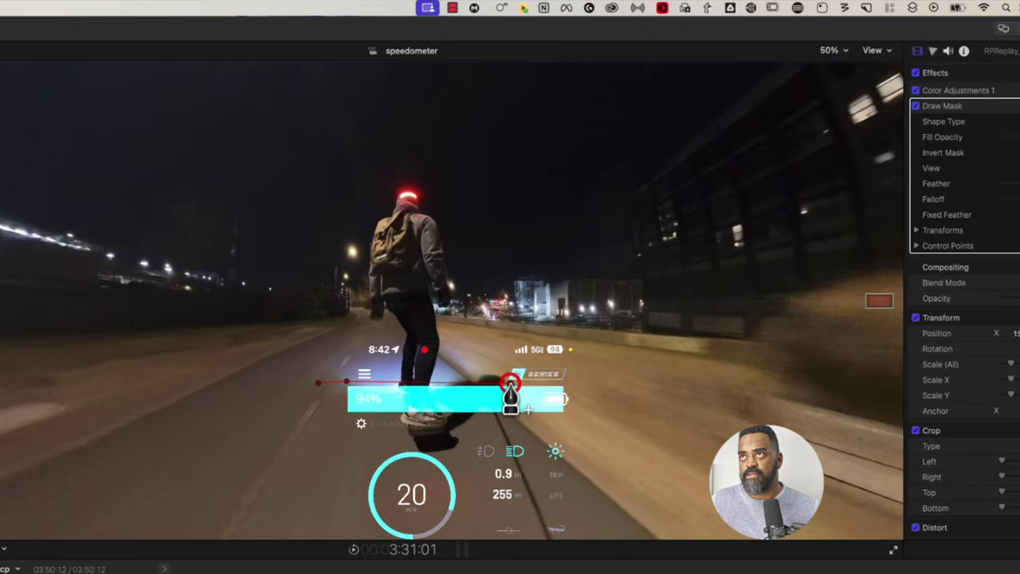
left_click(590, 383)
left_click(592, 420)
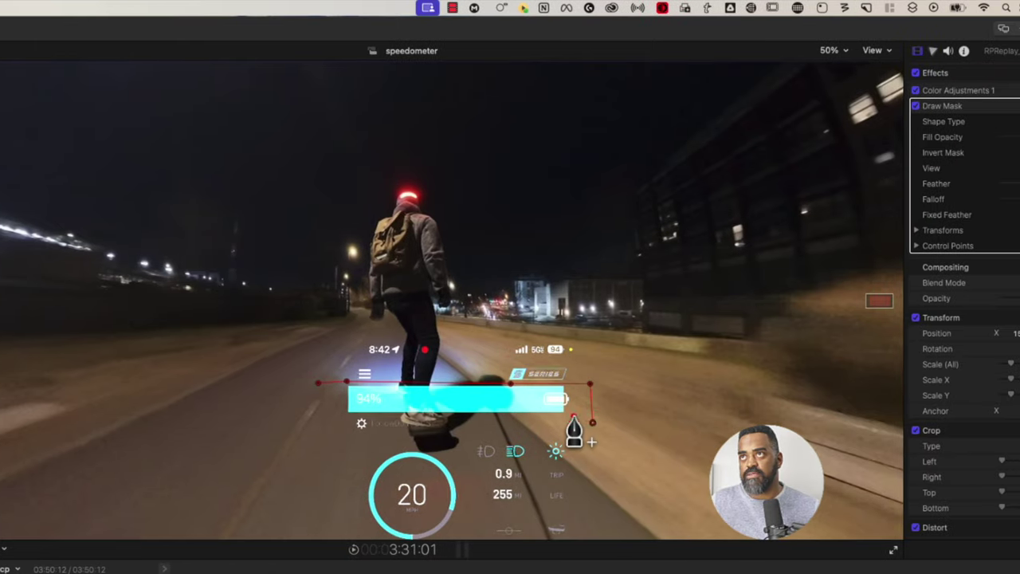
left_click(573, 415)
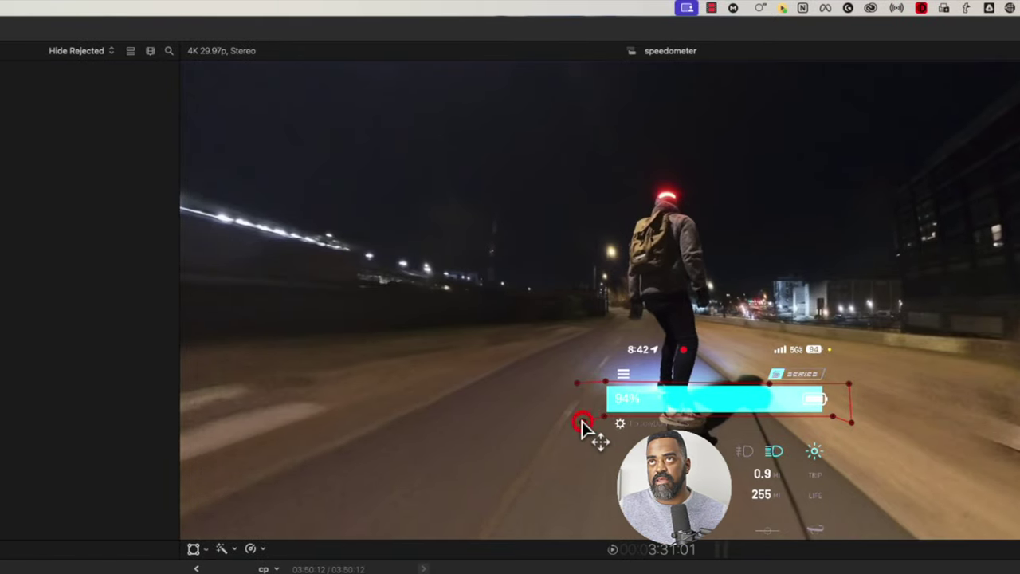
left_click(577, 385)
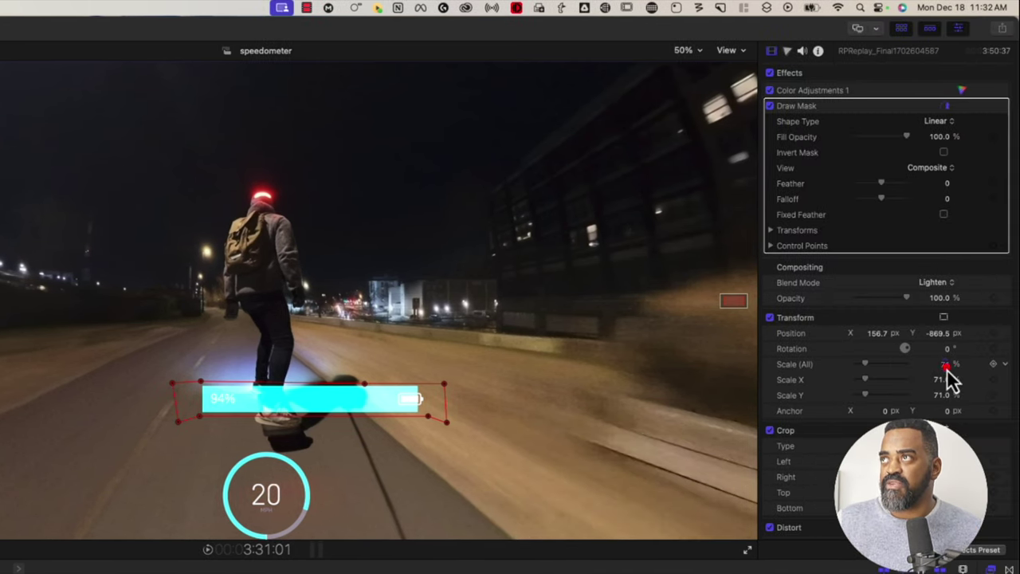
Set the battery overlay's Scale (All) to 65%
mouse_move(947, 369)
left_mouse_down()
mouse_move(952, 382)
mouse_move(944, 363)
left_mouse_up()
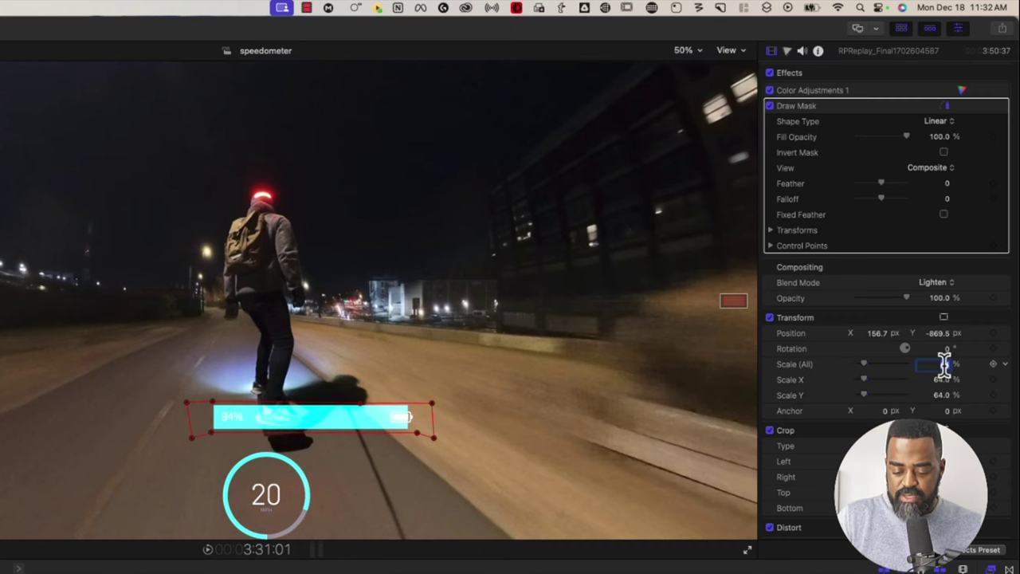
type("65")
key("Return")
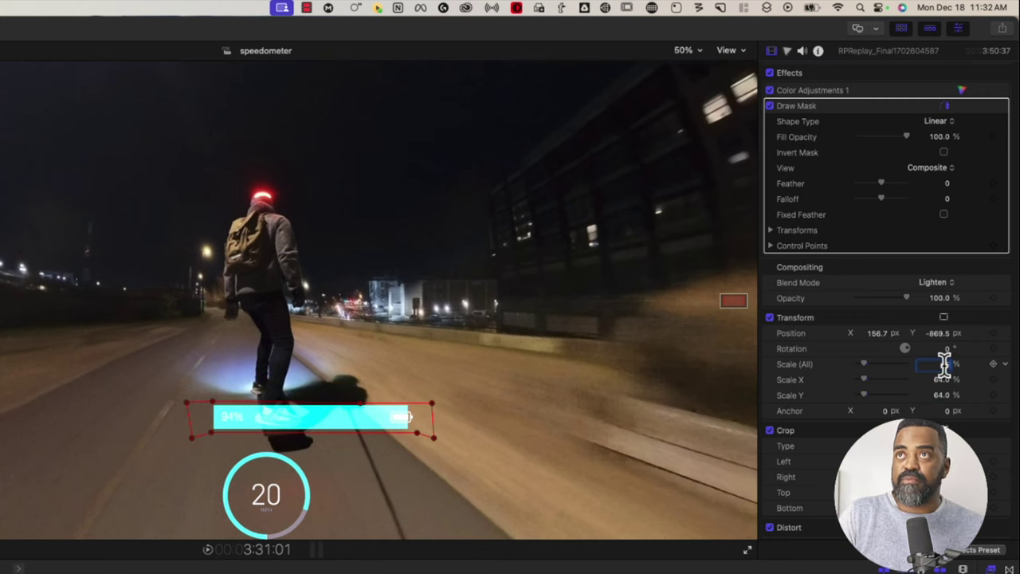
With the viewer at Fit, drag the battery bar to X 1523.4, Y 187.0 upper right
left_click(687, 50)
left_click(690, 69)
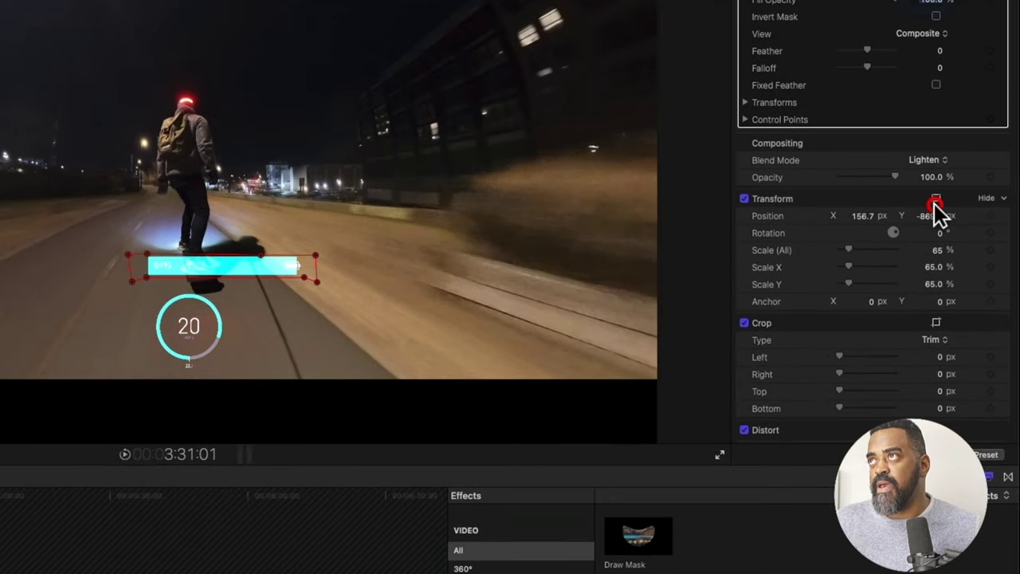
left_click(937, 199)
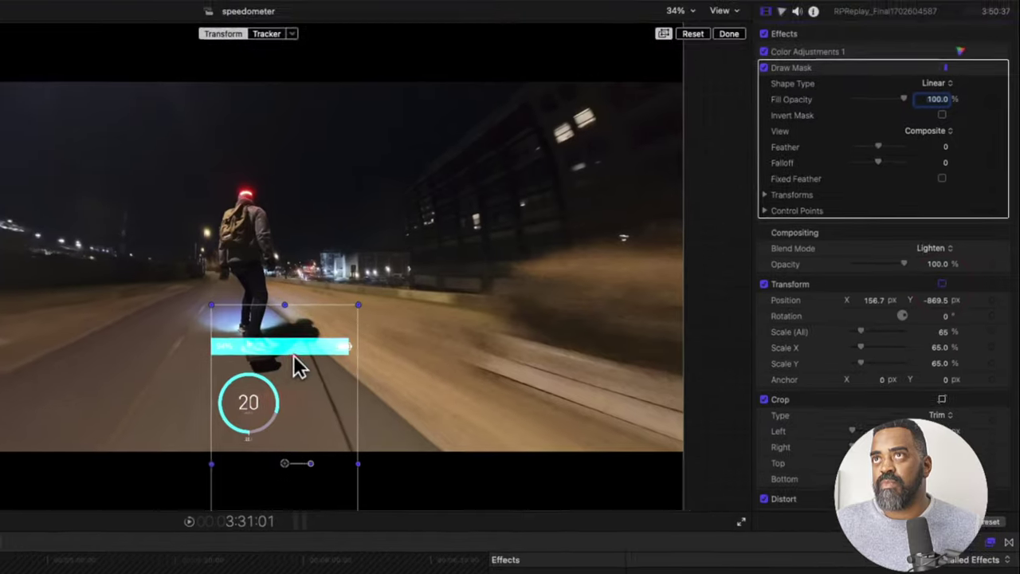
left_click_drag(239, 279, 382, 180)
left_click_drag(440, 288, 612, 154)
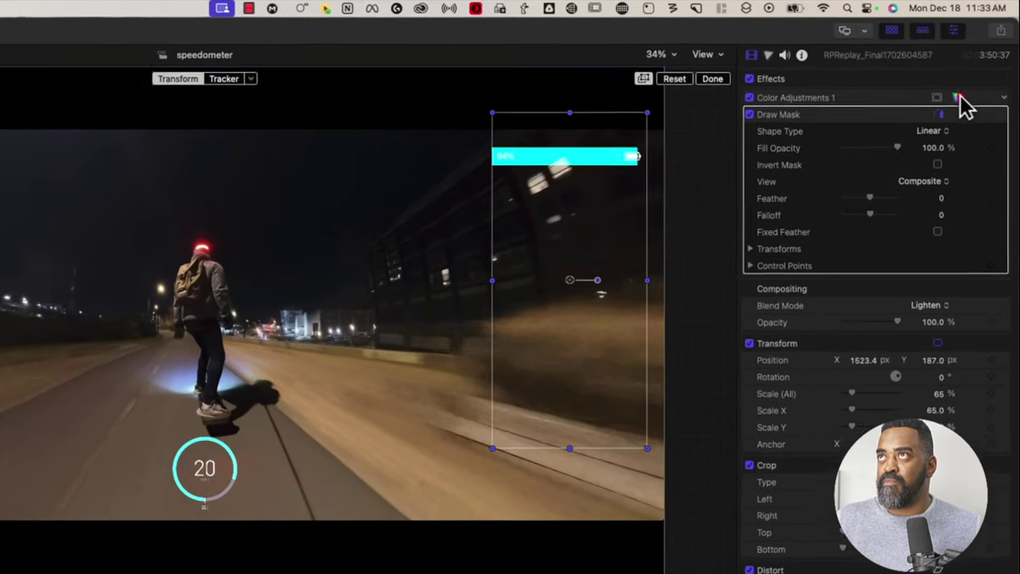
left_click(960, 95)
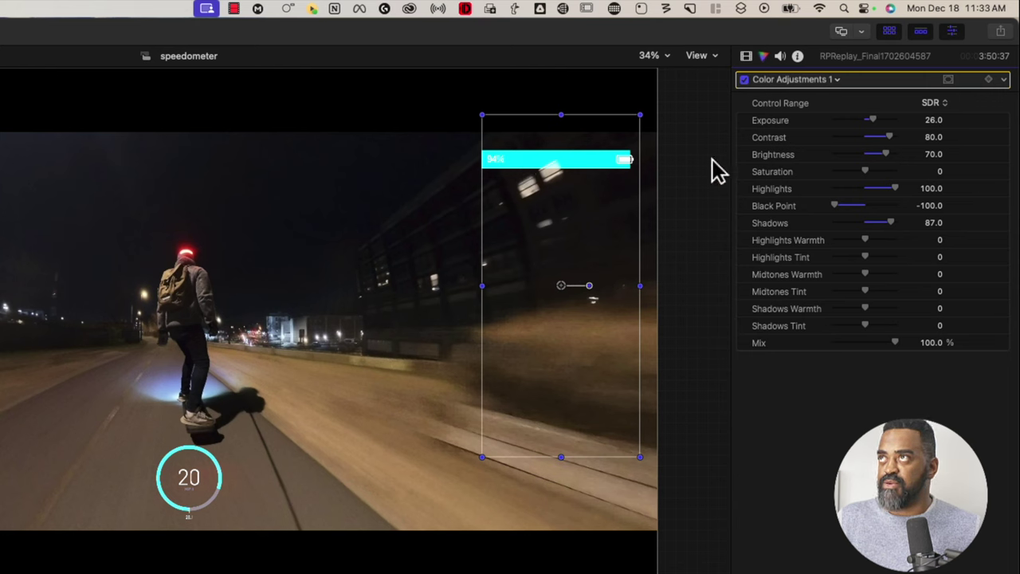
Lower the battery overlay's Color Adjustments contrast to 38
left_click_drag(886, 135, 849, 157)
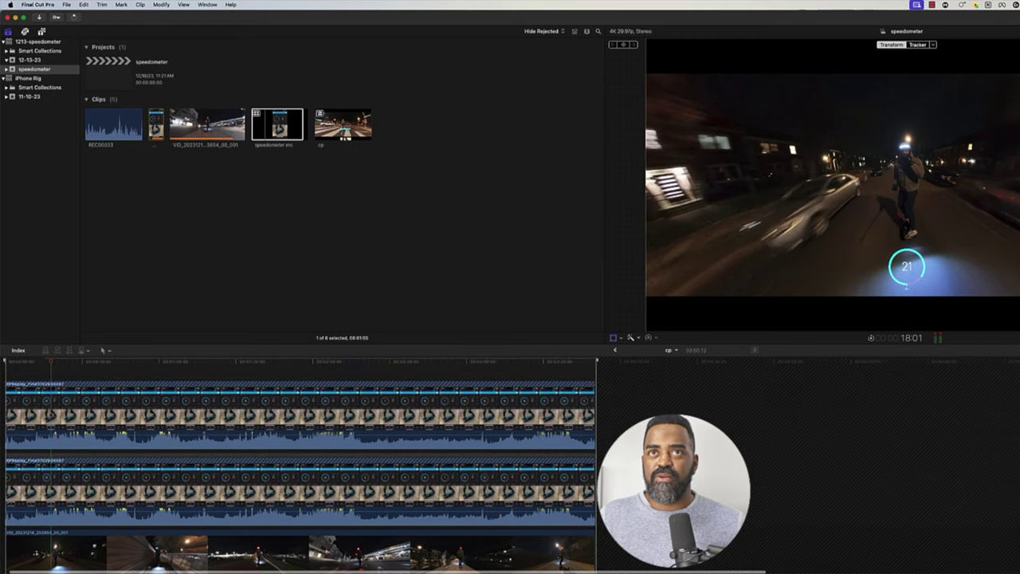
Select the three stacked clips and silence their audio with Modify > Adjust Volume > Silence
scroll(303, 463, "down", 2)
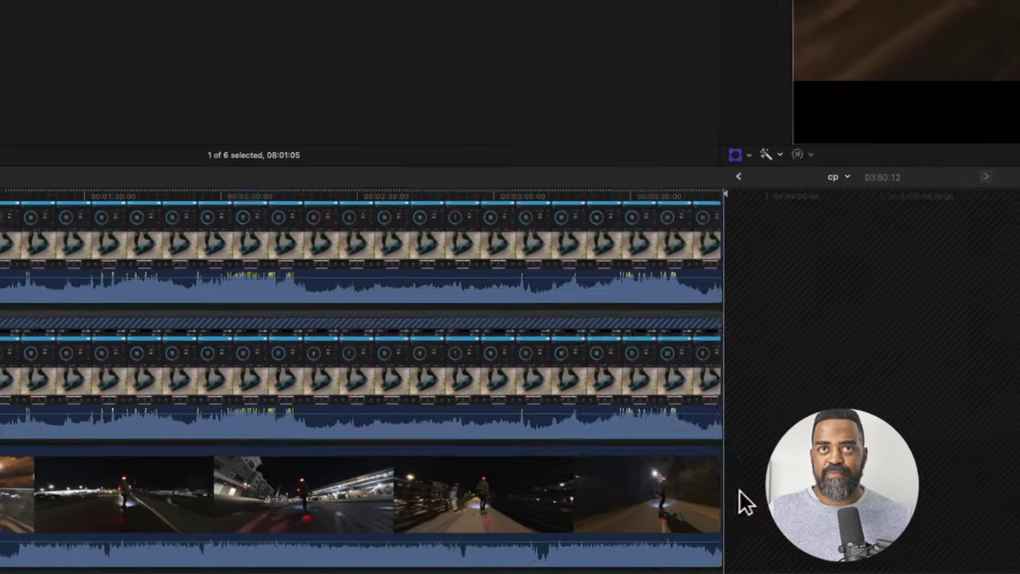
left_click_drag(629, 533, 510, 397)
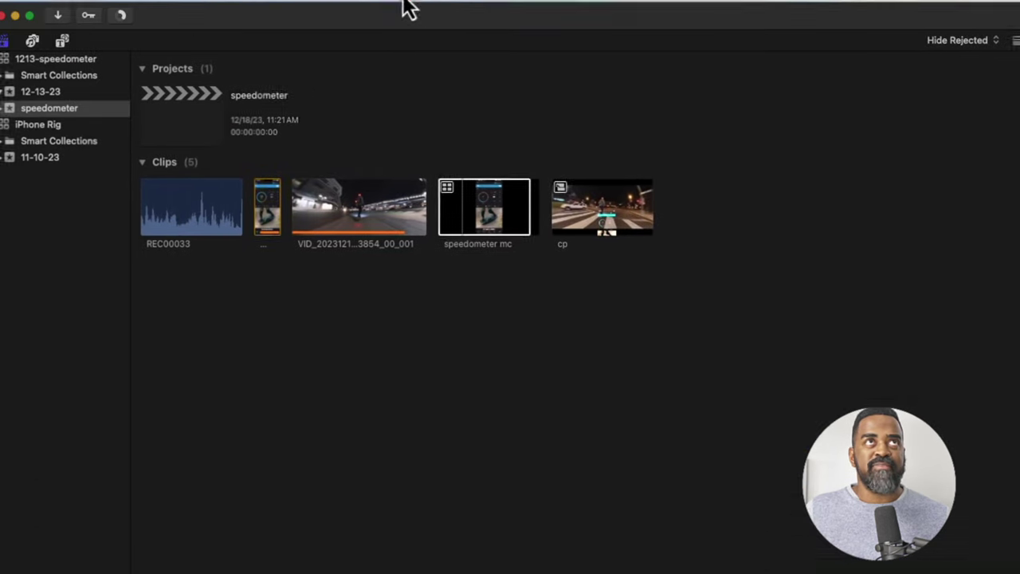
left_click(415, 9)
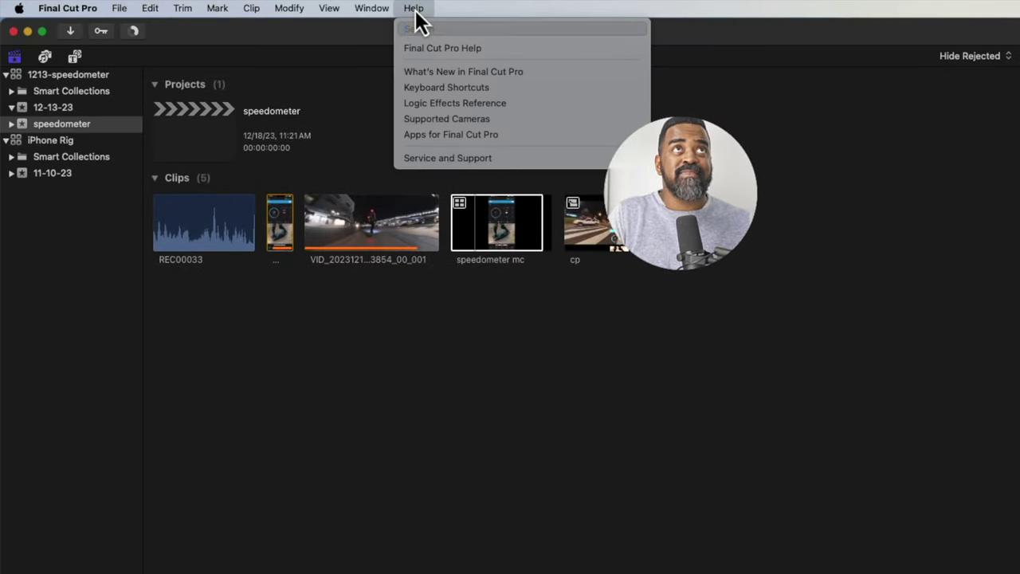
type("silen")
mouse_move(436, 73)
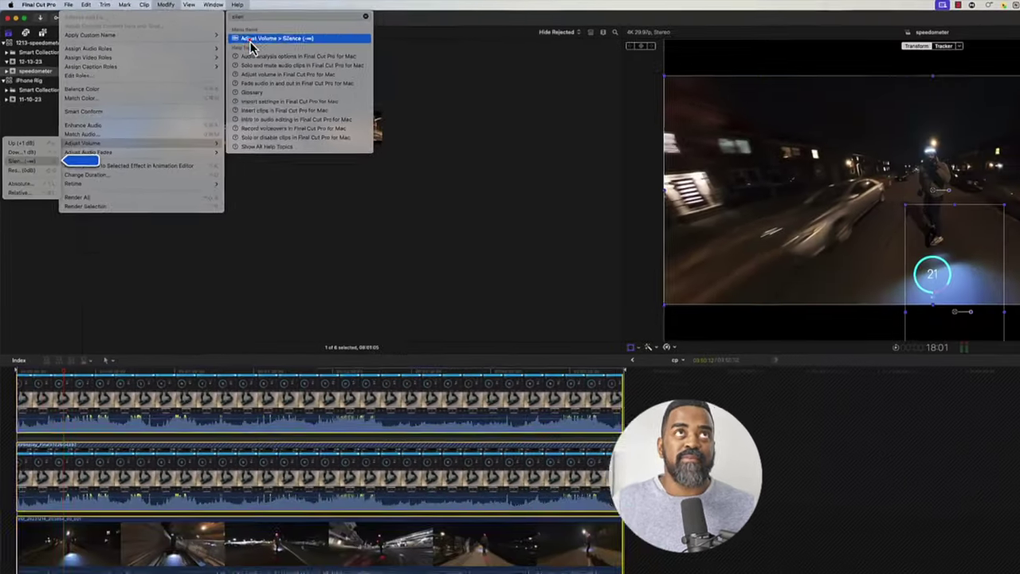
left_click(250, 39)
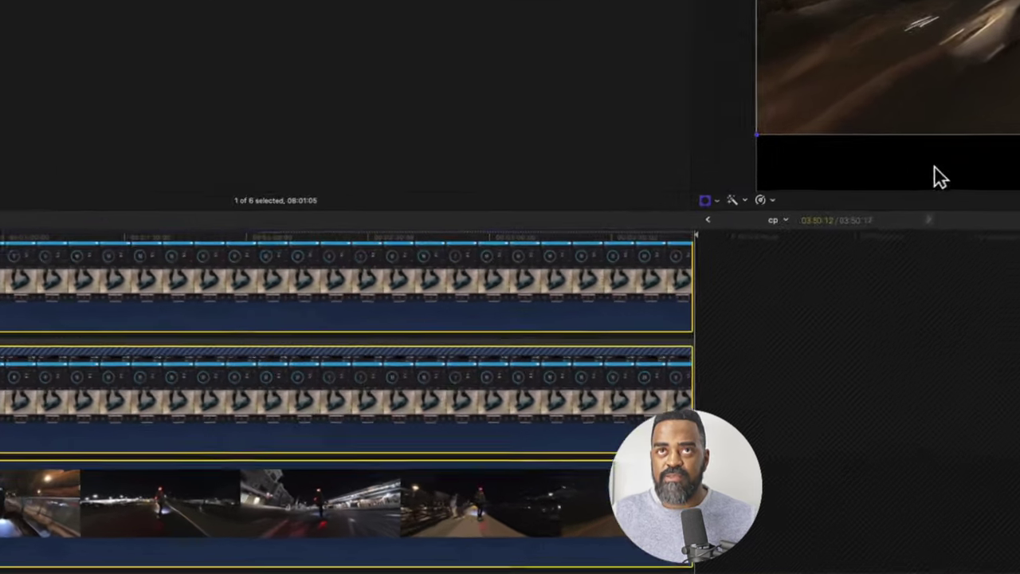
left_click(645, 413)
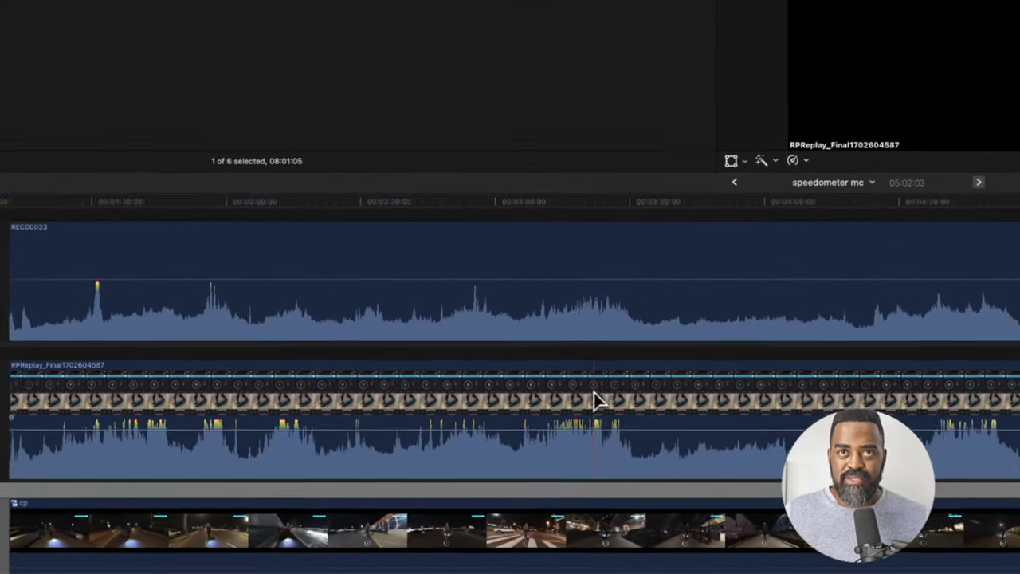
left_click(542, 476)
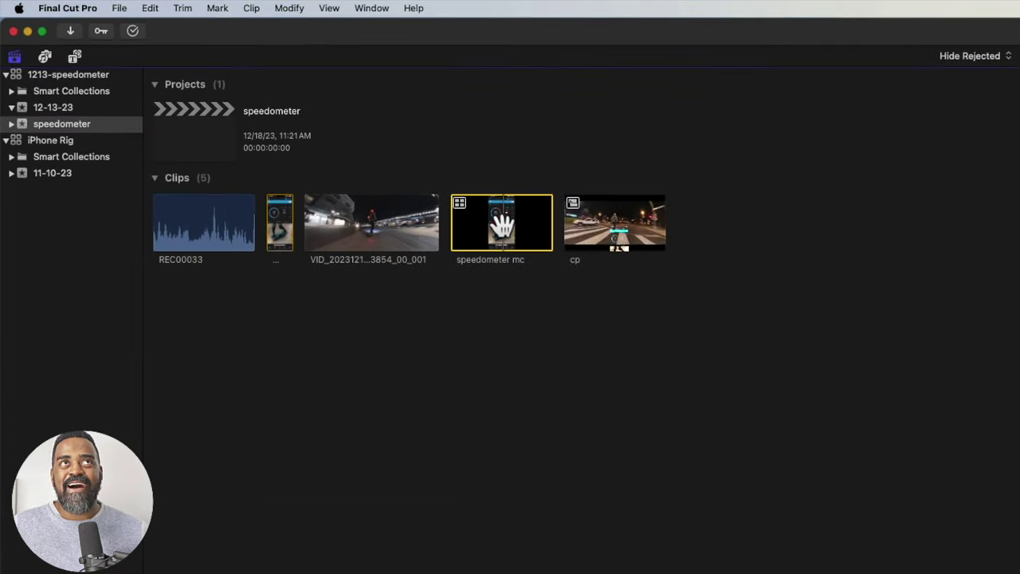
Place the speedometer mc clip into the empty timeline and switch to the Multicam workspace
left_click(280, 125)
left_click_drag(494, 222, 330, 573)
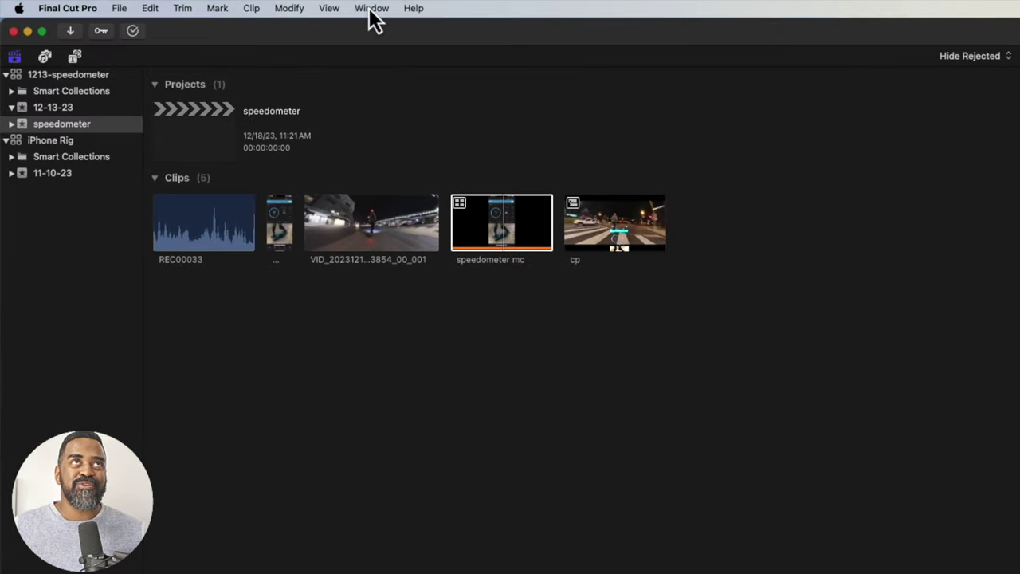
left_click(206, 7)
mouse_move(376, 261)
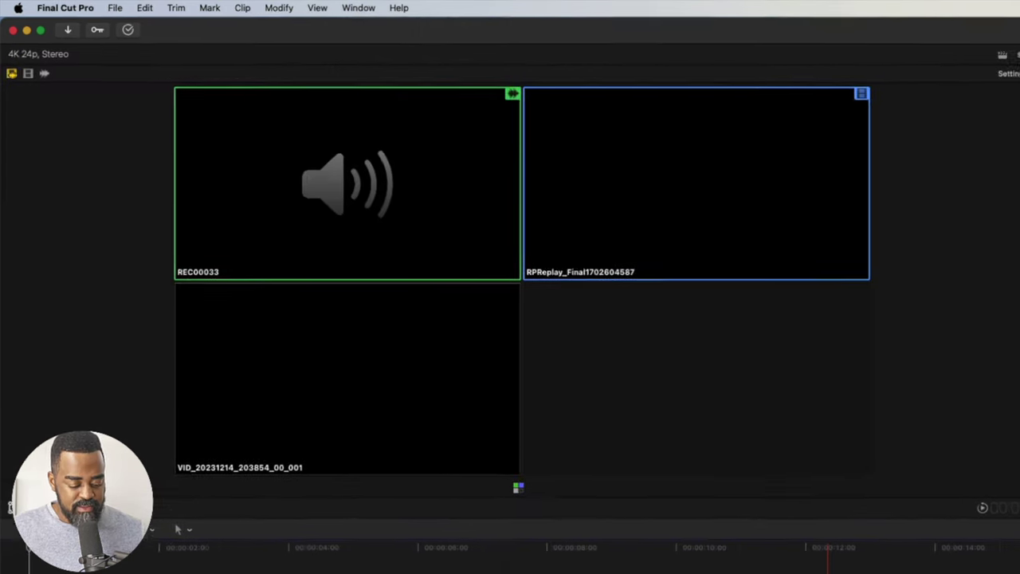
Fit the timeline and trim off everything before the playhead with Option-[
key("shift+z")
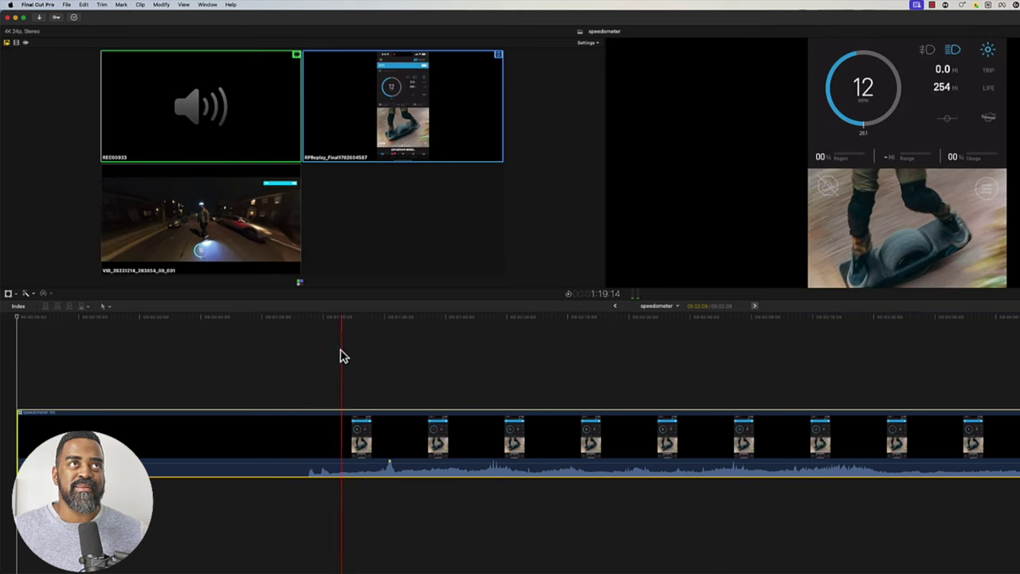
key("s")
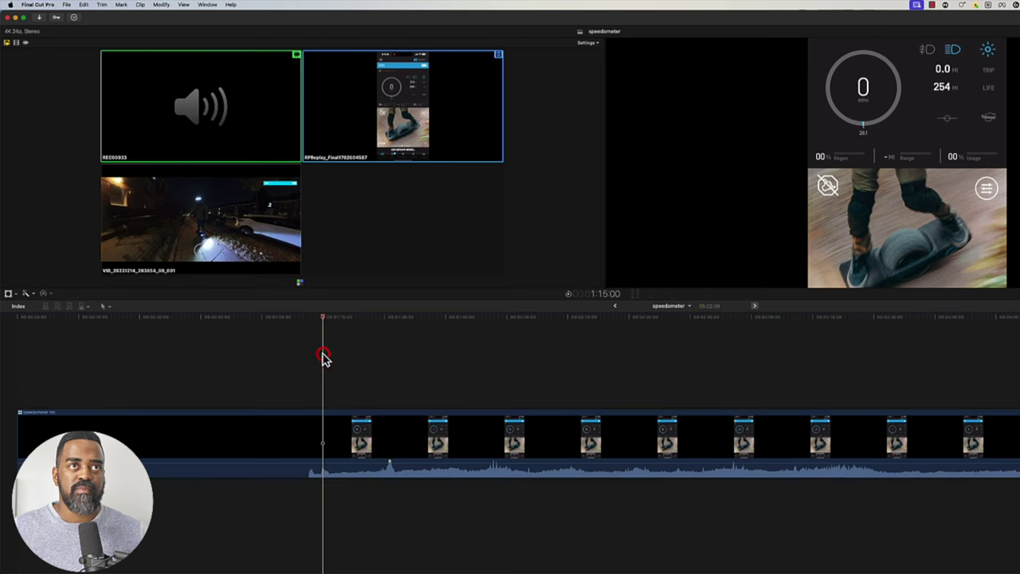
key("alt+bracketleft")
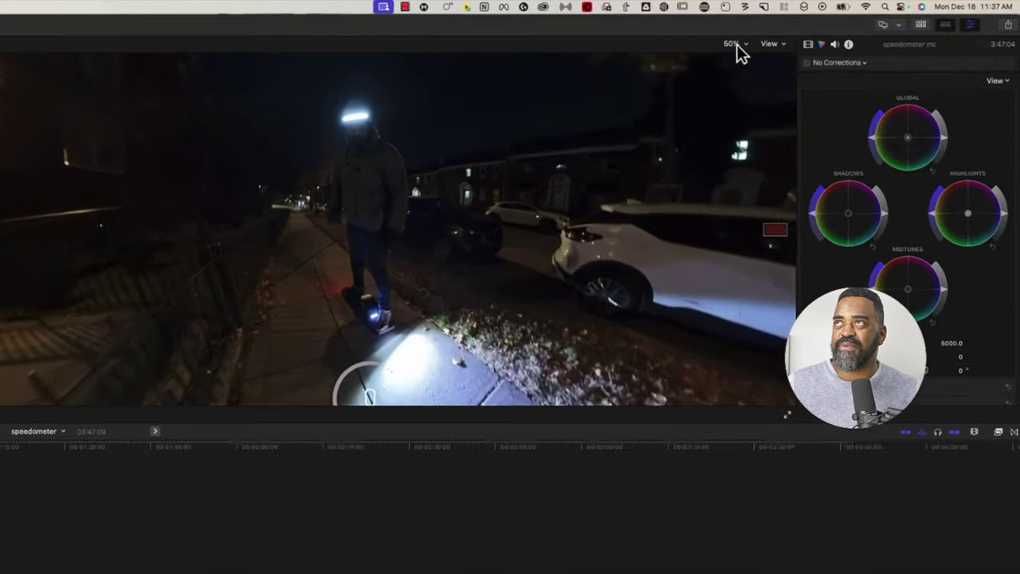
Adjust the viewer zoom level and play the edit to check the speedometer and battery overlays
left_click(816, 30)
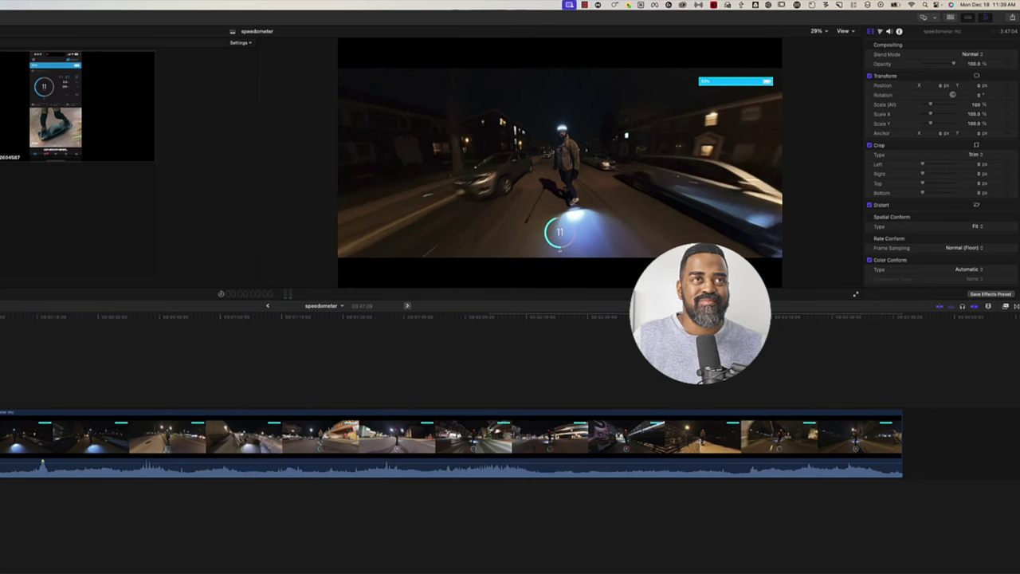
key("space")
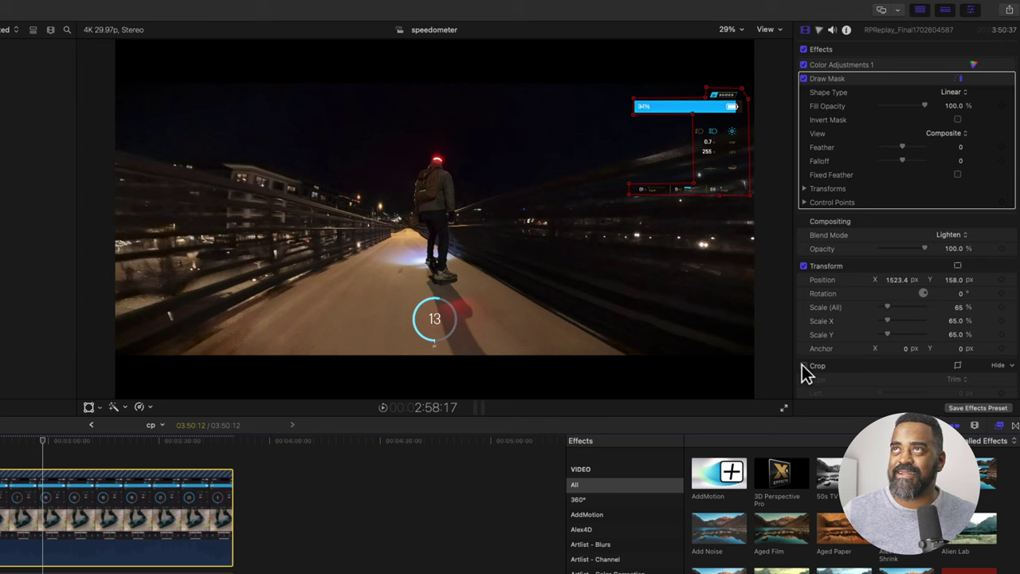
Enable Crop on the overlay clip to hide the HUD's bottom readout row
left_click(803, 365)
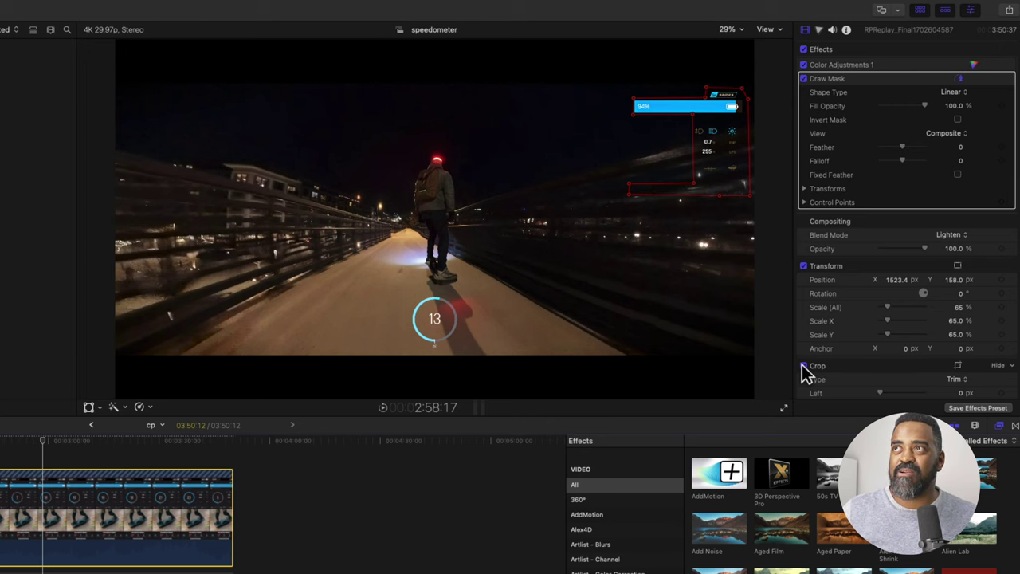